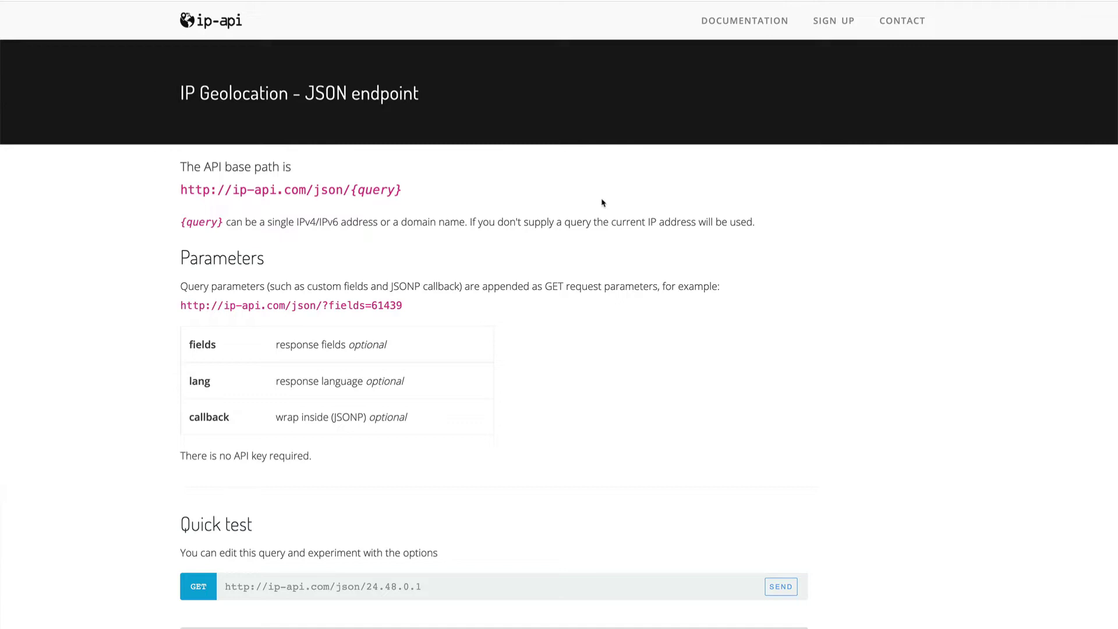
Step: Scroll through the ip-api JSON endpoint docs to read the 24.48.0.1 sample response, then back up
{"action": "scroll", "coordinate": [569, 280], "scroll_direction": "down", "scroll_amount": 2}
{"action": "scroll", "coordinate": [570, 279], "scroll_direction": "down", "scroll_amount": 2}
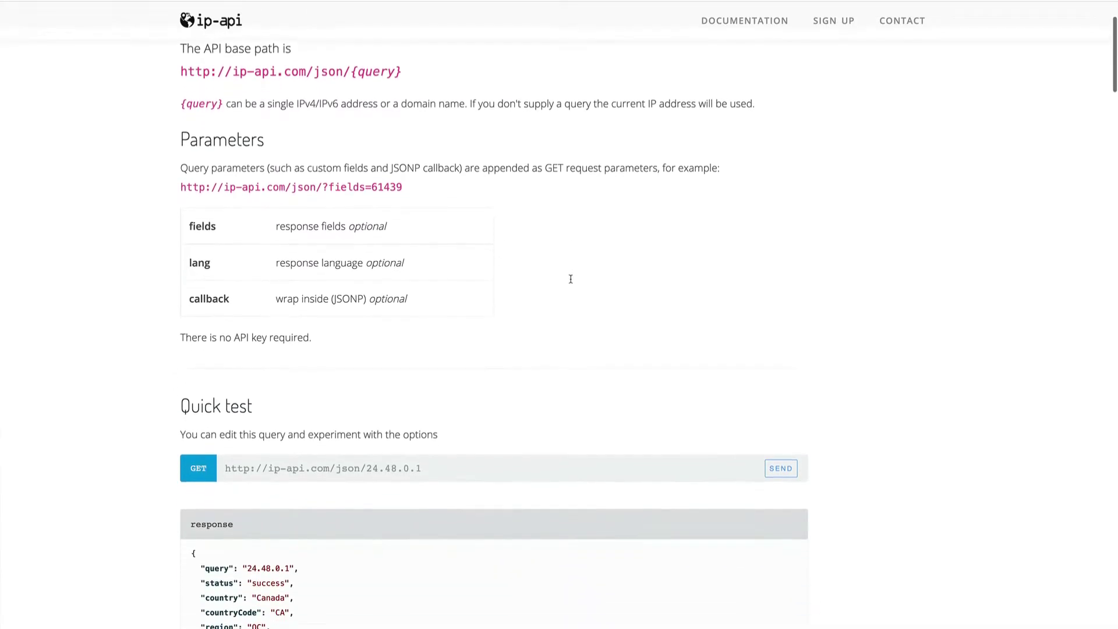
{"action": "scroll", "coordinate": [572, 279], "scroll_direction": "down", "scroll_amount": 2}
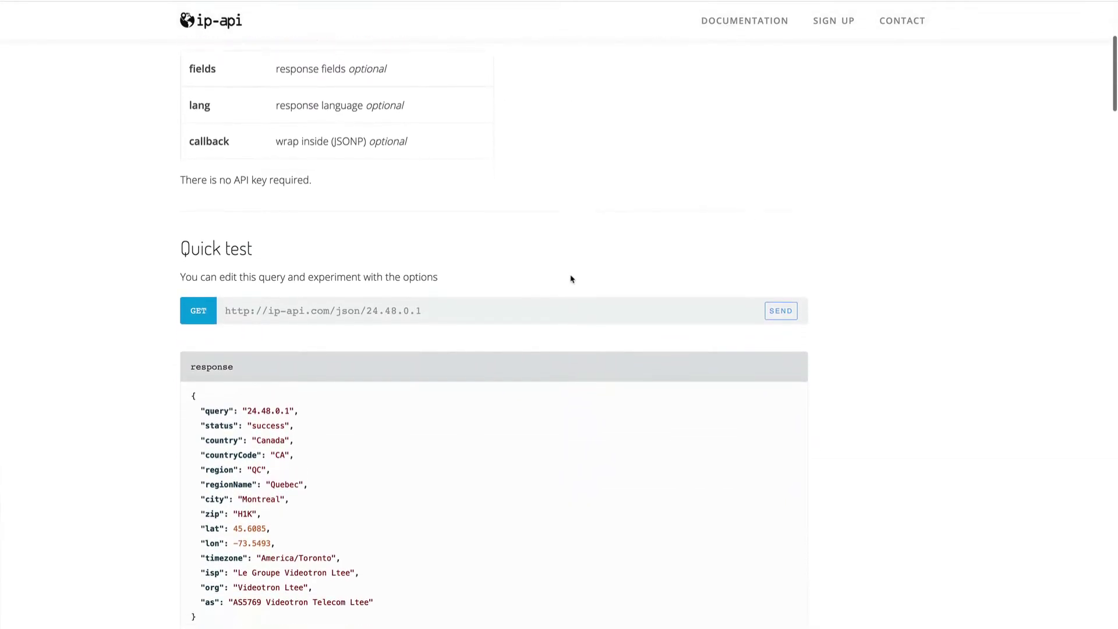
{"action": "scroll", "coordinate": [571, 279], "scroll_direction": "up", "scroll_amount": 2}
{"action": "scroll", "coordinate": [571, 279], "scroll_direction": "up", "scroll_amount": 3}
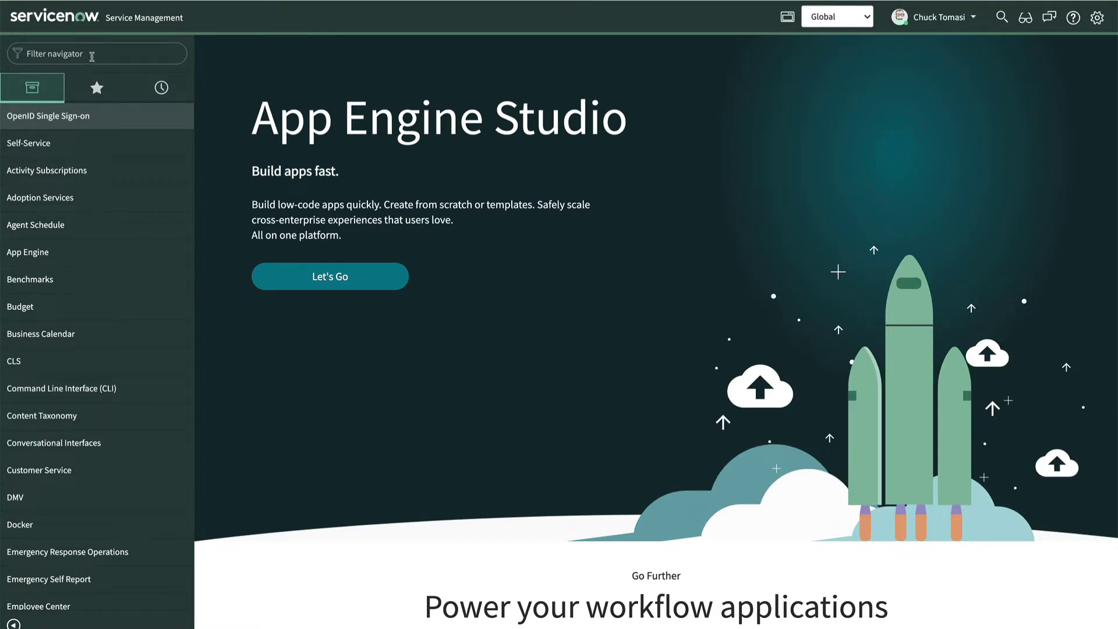
Step: In Studio, create app 'IP API Spoke' described 'Get geo information from an IP address' with World.jpg logo
{"action": "left_click", "coordinate": [92, 53]}
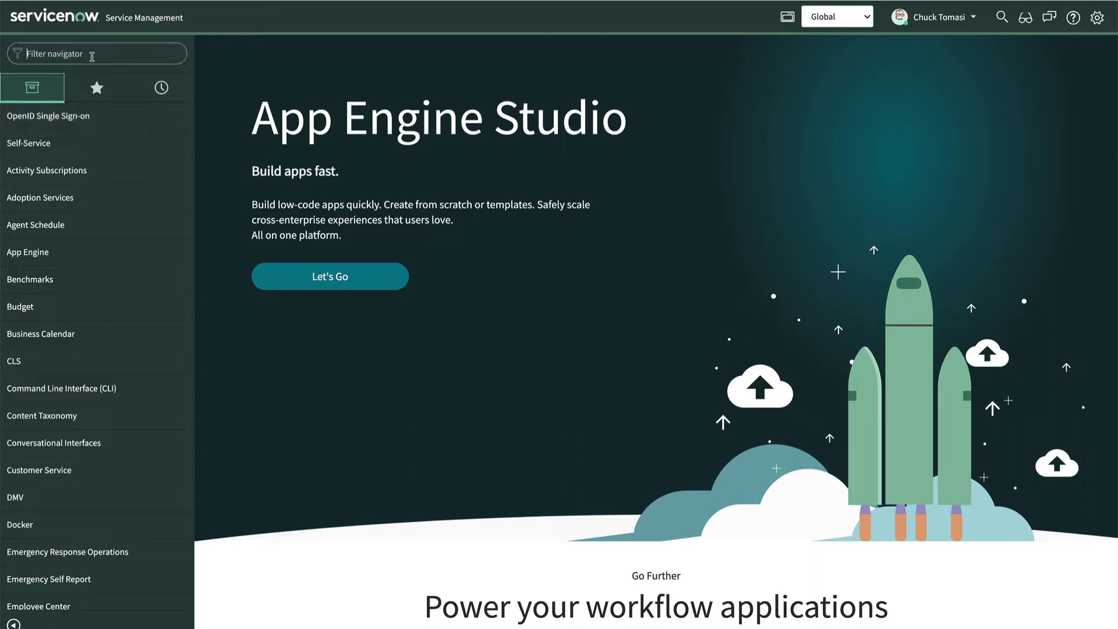
{"action": "type", "text": "studio"}
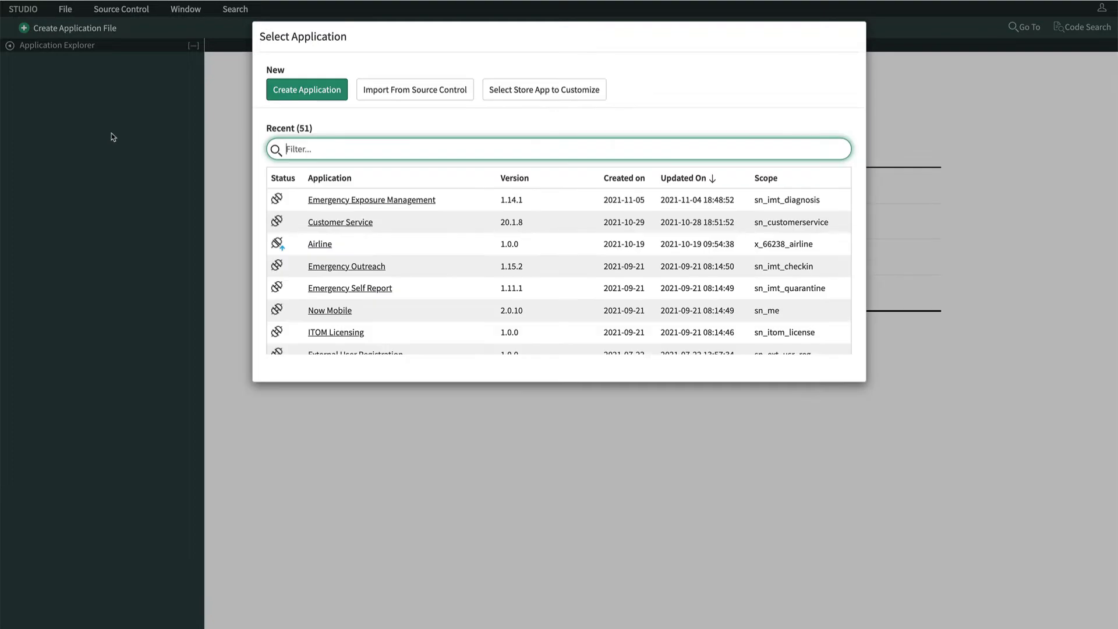
{"action": "left_click", "coordinate": [307, 90]}
{"action": "type", "text": "IP API Spoke"}
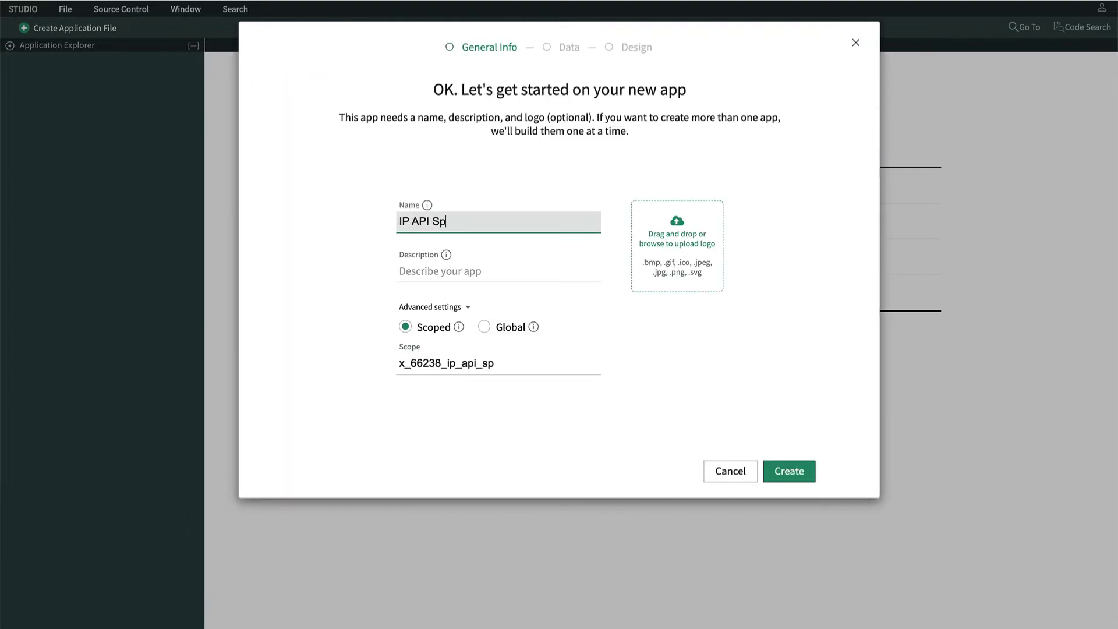
{"action": "key", "text": "Tab"}
{"action": "type", "text": "Get geo information from an IP address"}
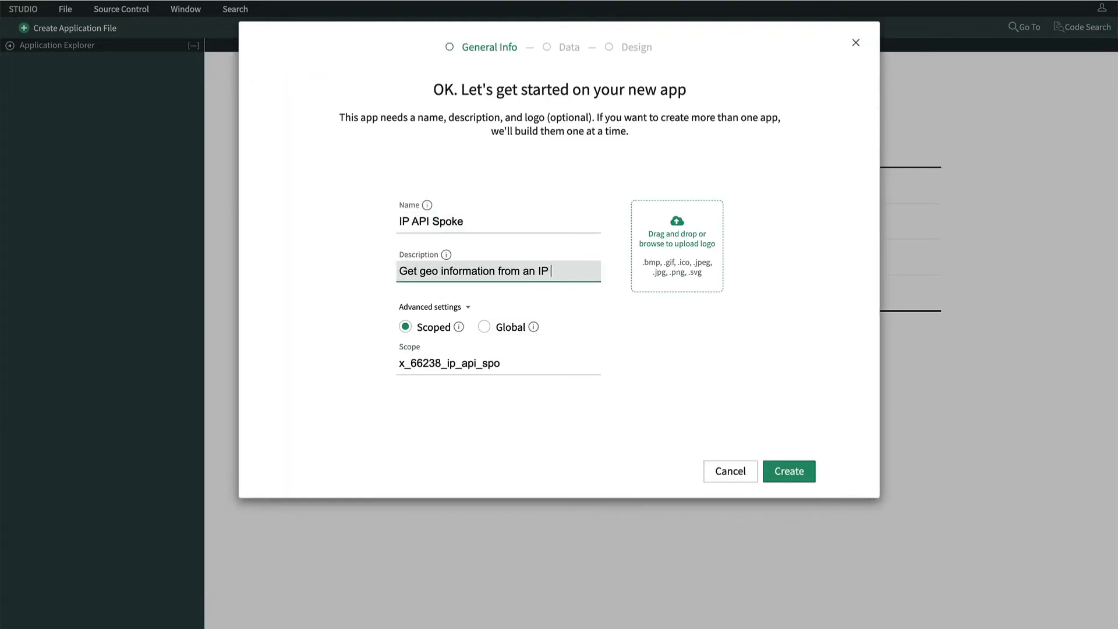
{"action": "left_click", "coordinate": [645, 257]}
{"action": "double_click", "coordinate": [495, 245]}
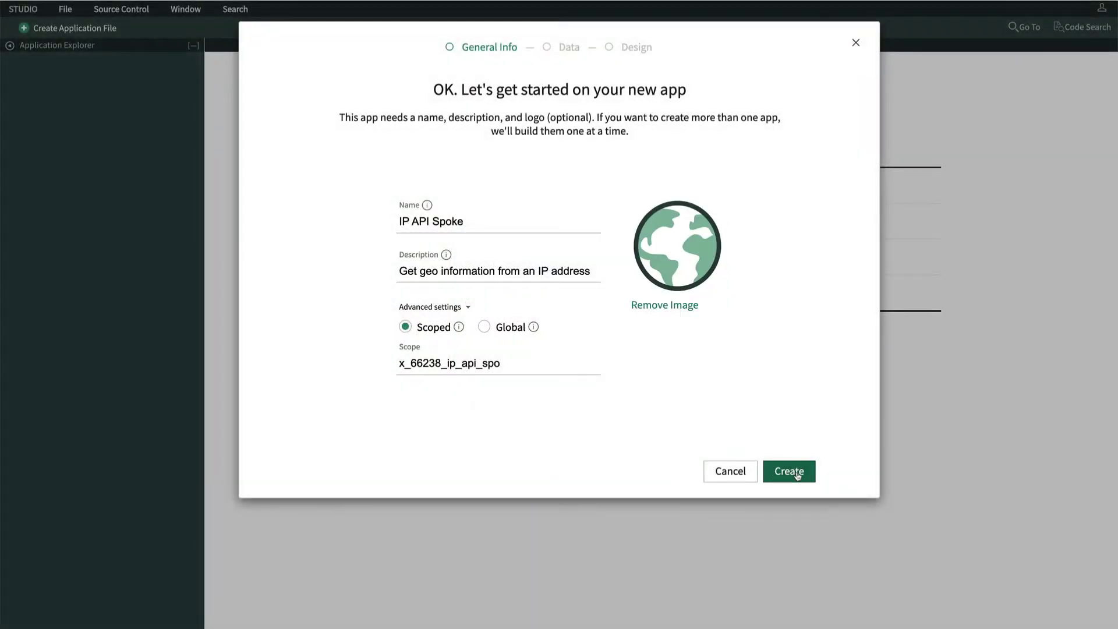
{"action": "left_click", "coordinate": [798, 475]}
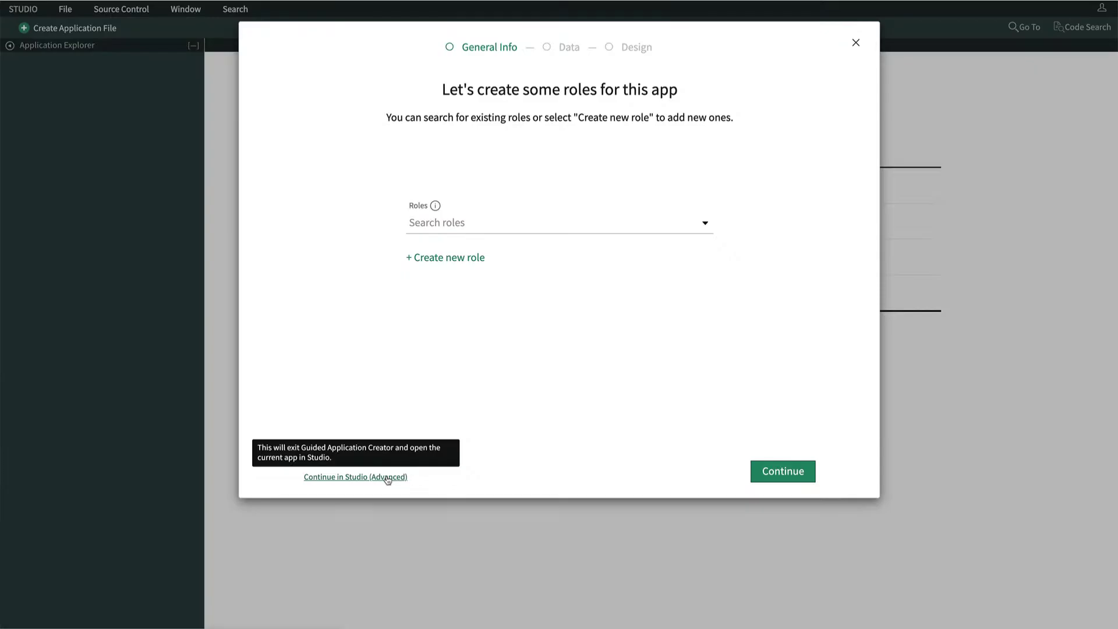
{"action": "left_click", "coordinate": [387, 477]}
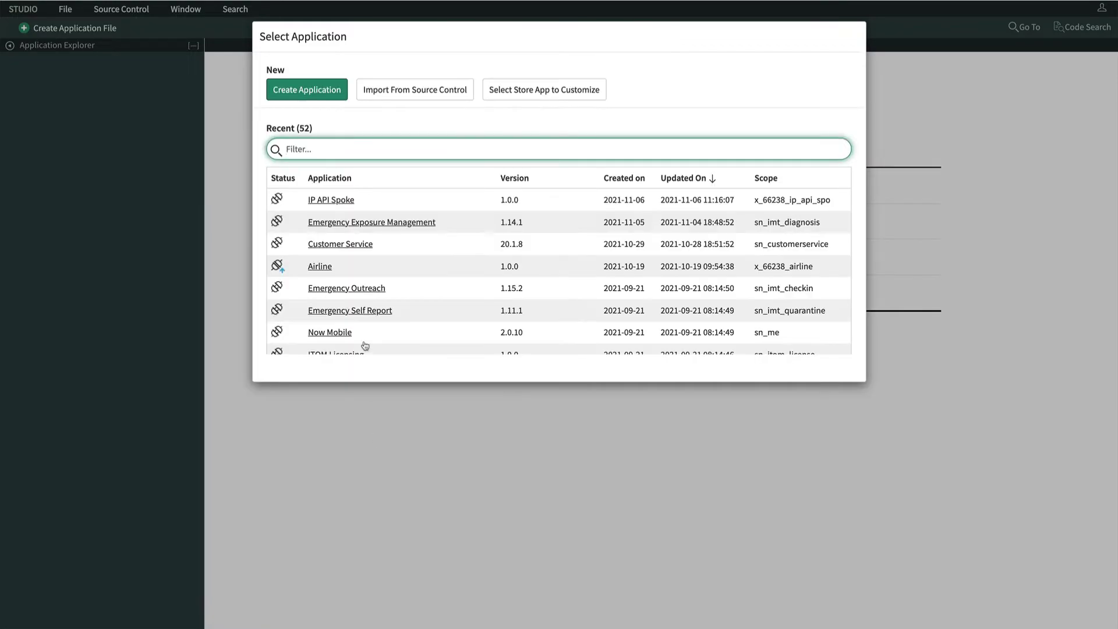
Step: Add a Flow Designer Connection & Credential Alias named 'IP API' to the IP API Spoke app
{"action": "left_click", "coordinate": [347, 203]}
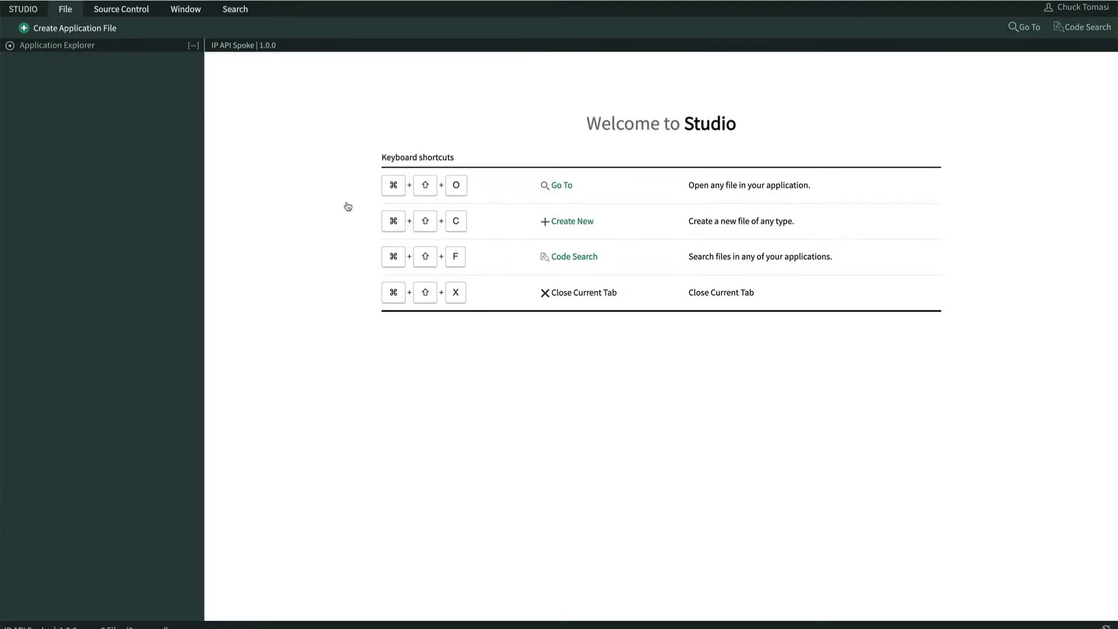
{"action": "left_click", "coordinate": [88, 30]}
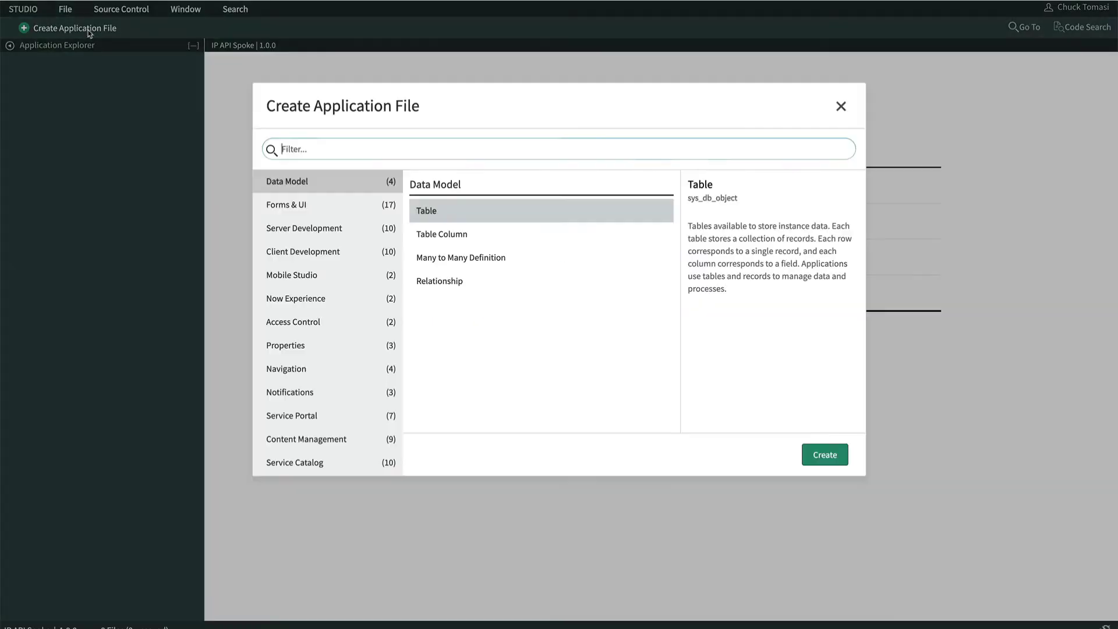
{"action": "scroll", "coordinate": [300, 356], "scroll_direction": "down", "scroll_amount": 5}
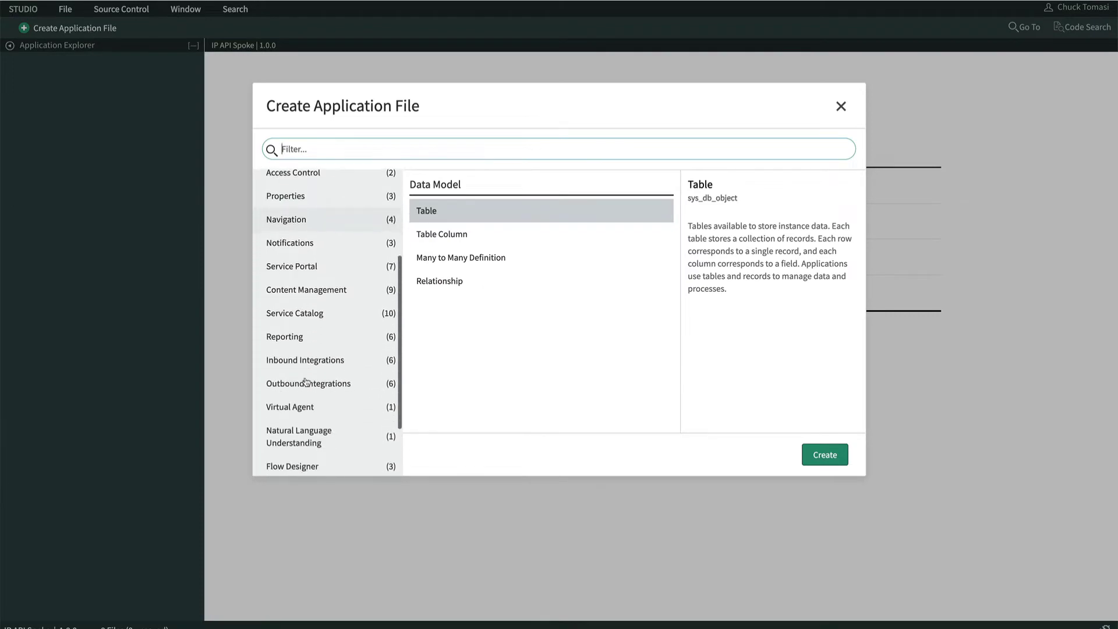
{"action": "left_click", "coordinate": [303, 398]}
{"action": "left_click", "coordinate": [559, 257]}
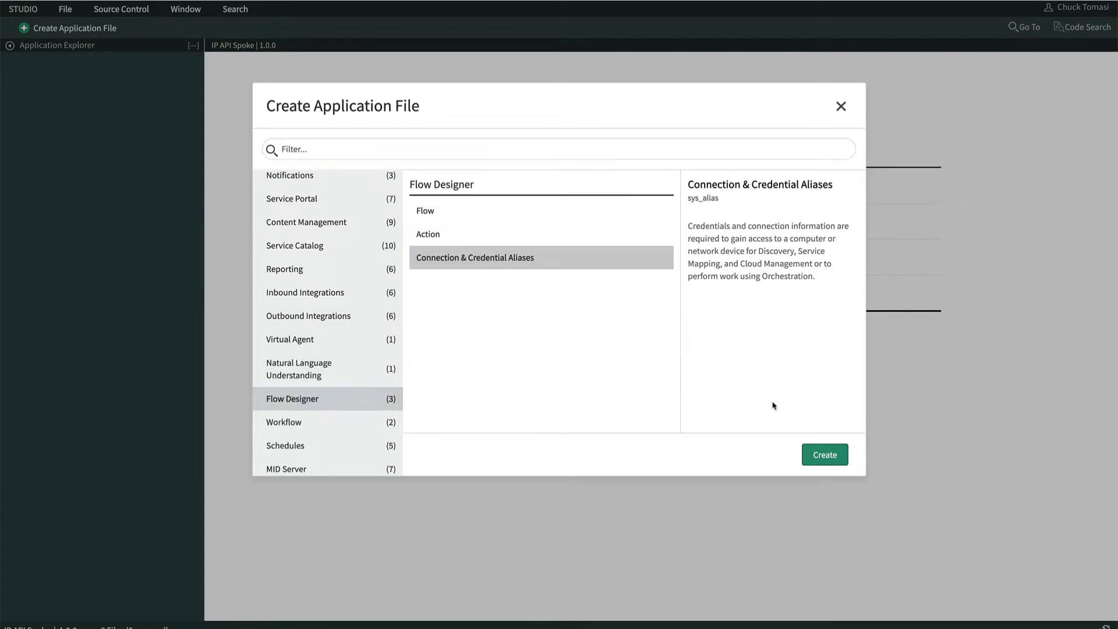
{"action": "left_click", "coordinate": [825, 455]}
{"action": "type", "text": "IP API"}
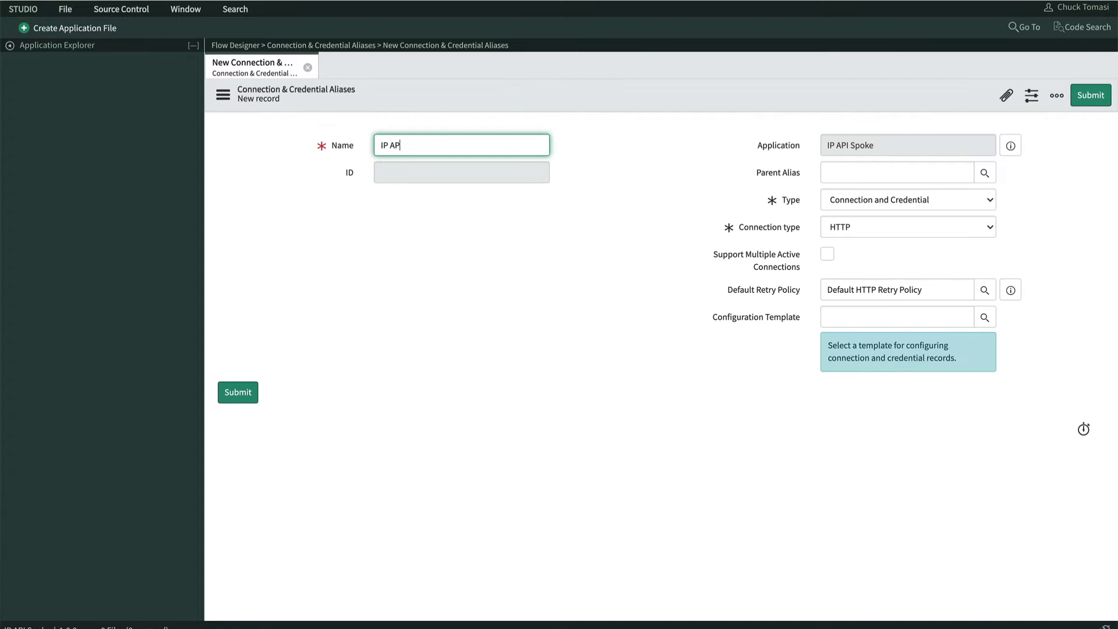
{"action": "left_click", "coordinate": [238, 392]}
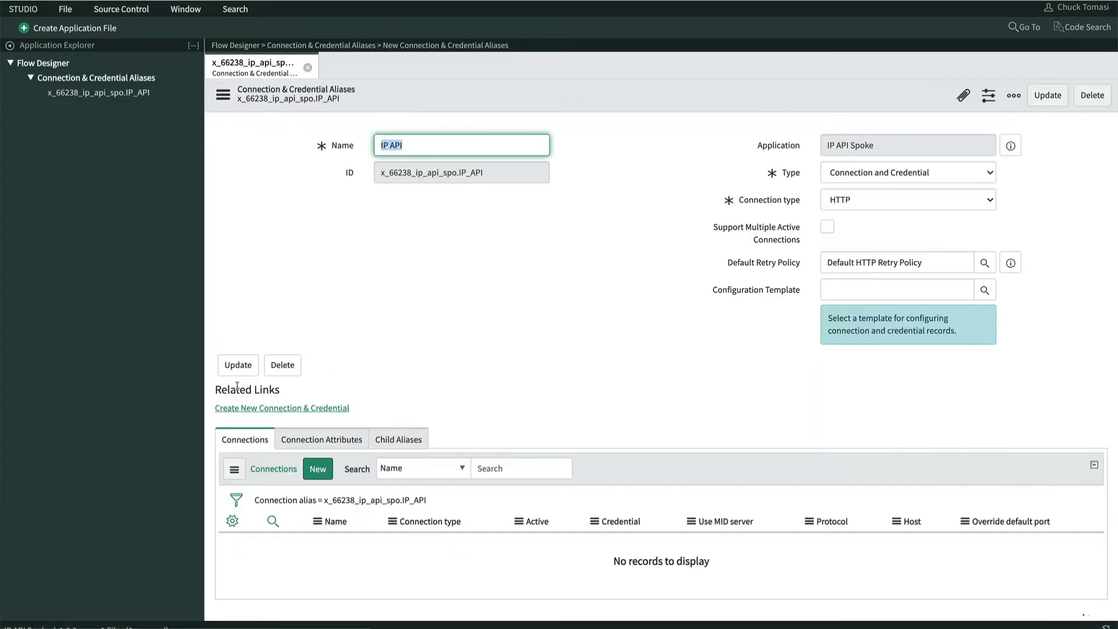
{"action": "left_click", "coordinate": [318, 470]}
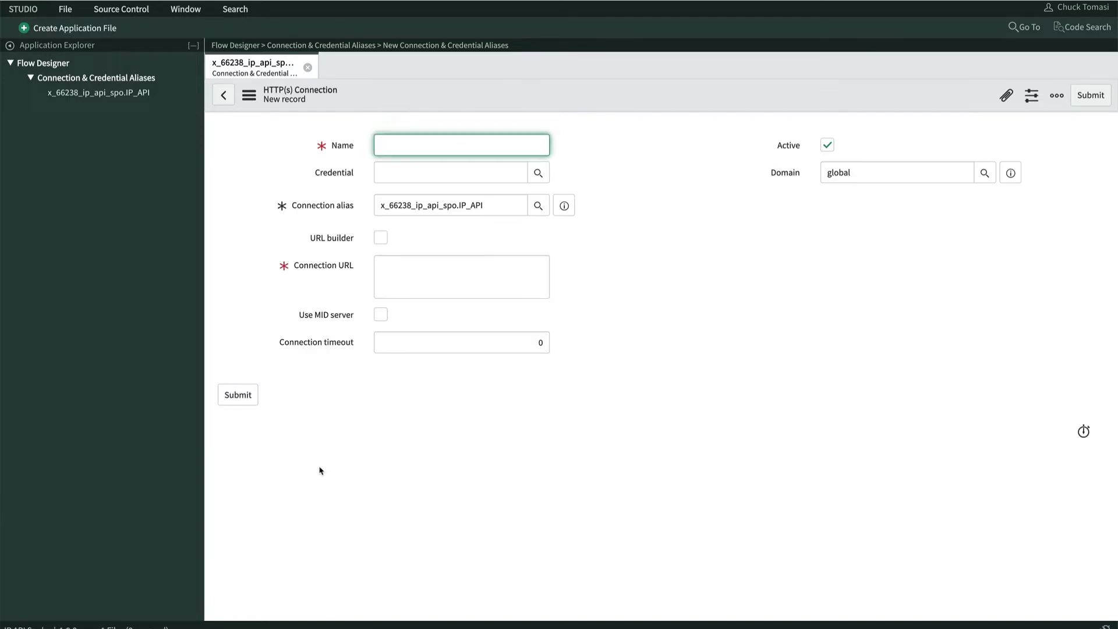
{"action": "type", "text": "IP API"}
{"action": "left_click", "coordinate": [461, 277]}
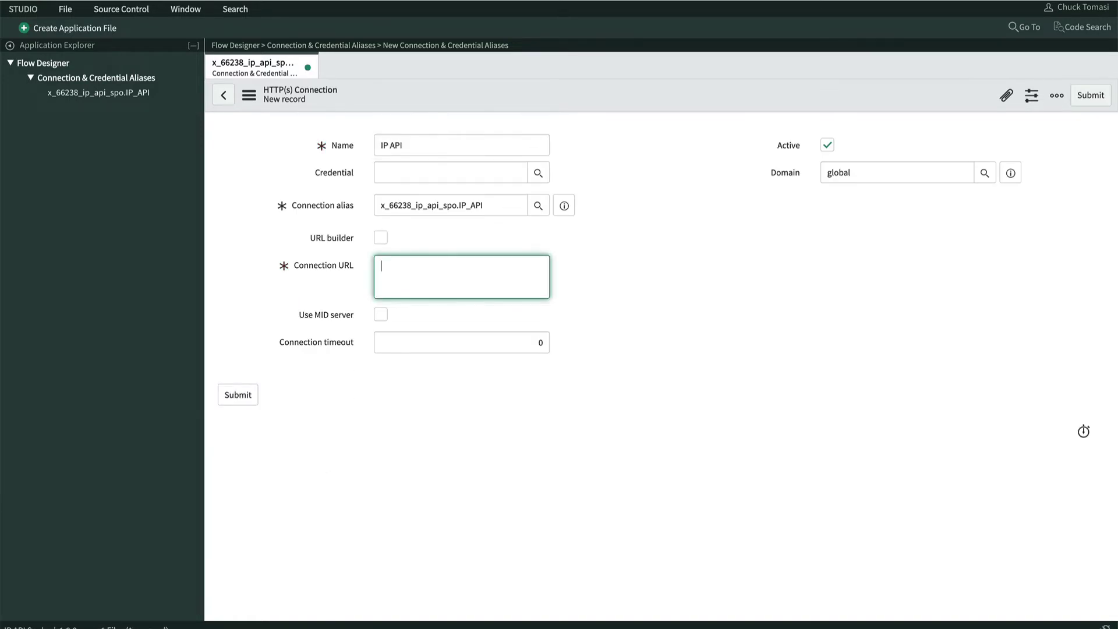
{"action": "type", "text": "http://ip-api.com"}
{"action": "left_click", "coordinate": [238, 396]}
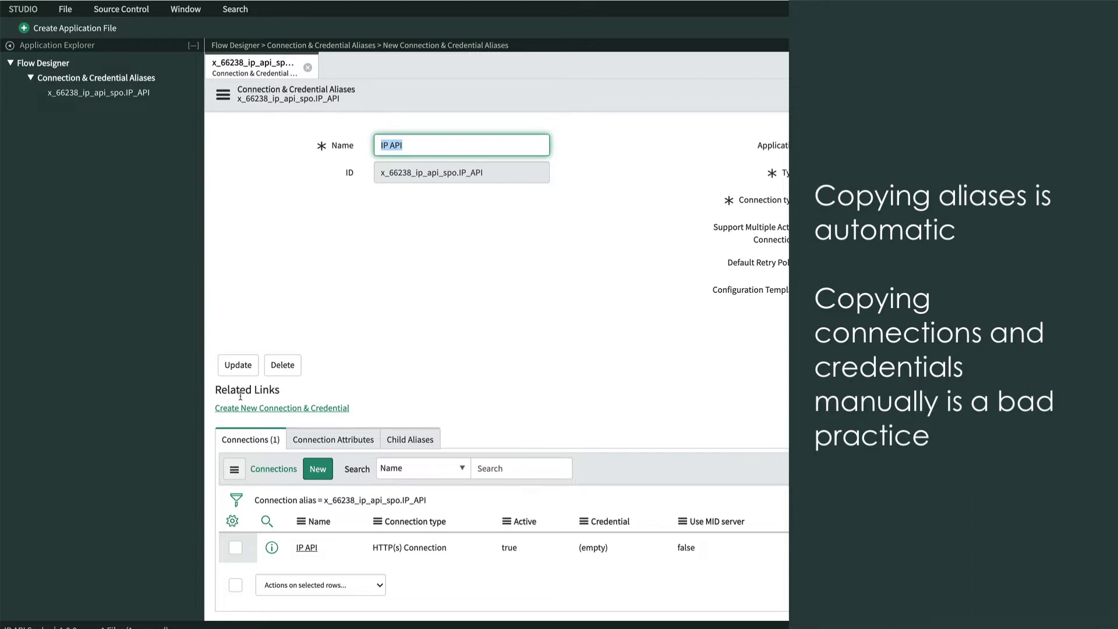
Step: Create a new Flow Designer action named 'Get IP Geo (JSON)' in the app
{"action": "left_click", "coordinate": [70, 28]}
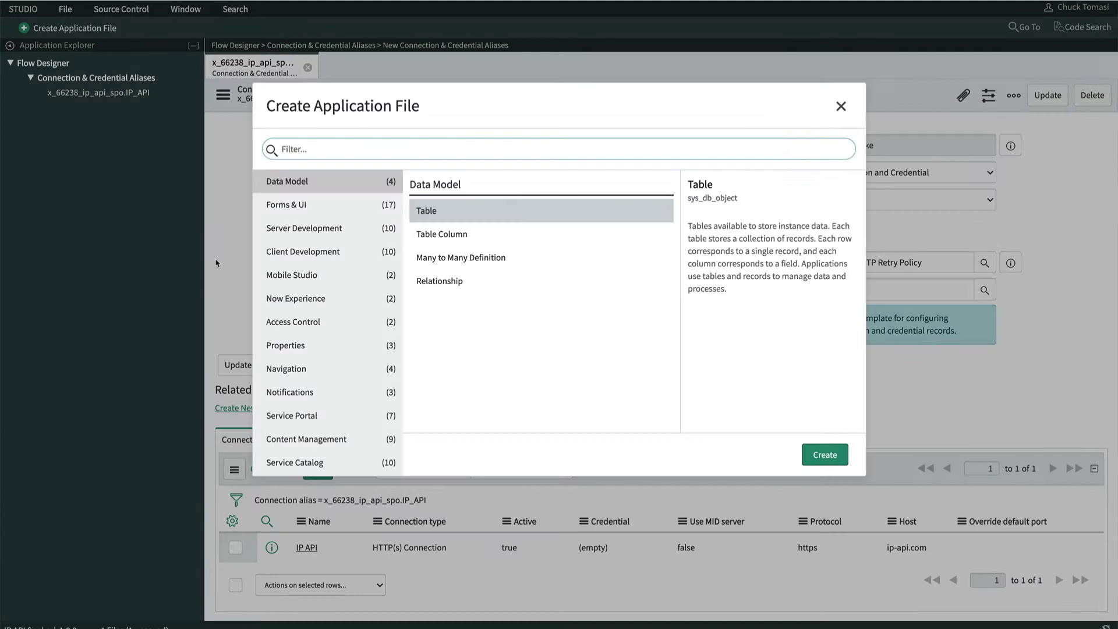
{"action": "scroll", "coordinate": [272, 356], "scroll_direction": "down", "scroll_amount": 4}
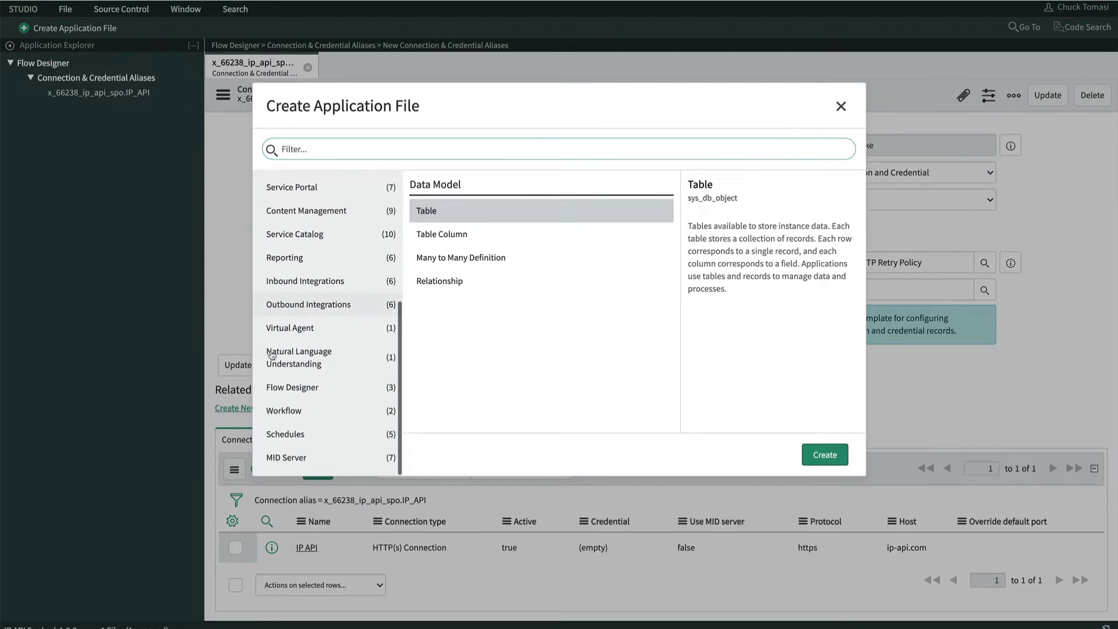
{"action": "left_click", "coordinate": [280, 387]}
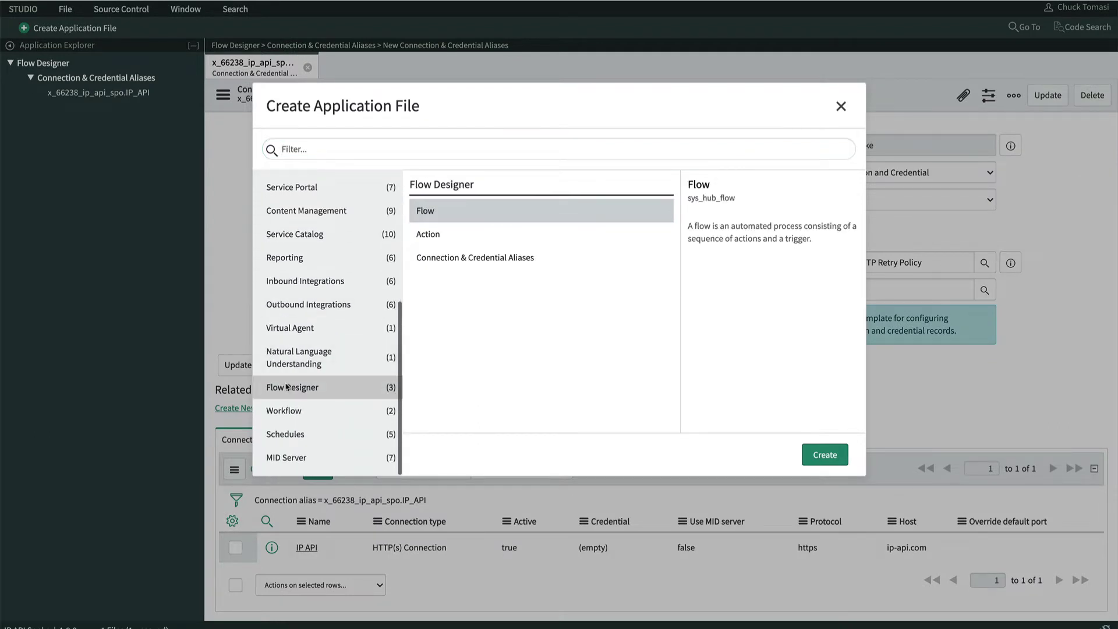
{"action": "left_click", "coordinate": [436, 236]}
{"action": "left_click", "coordinate": [825, 454]}
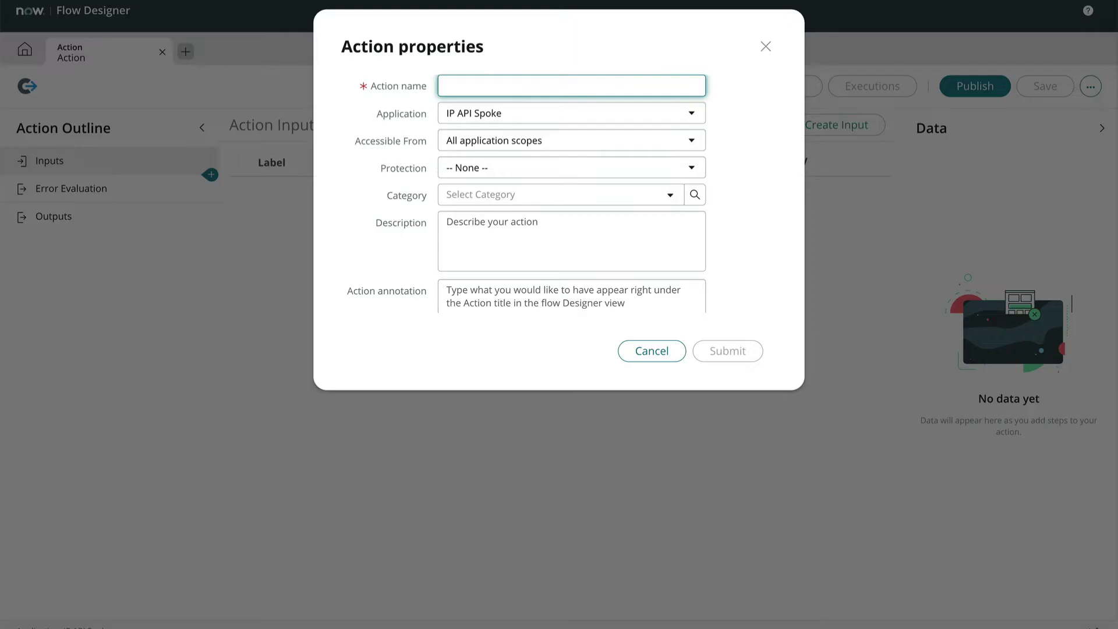
{"action": "type", "text": "Get IP Geo"}
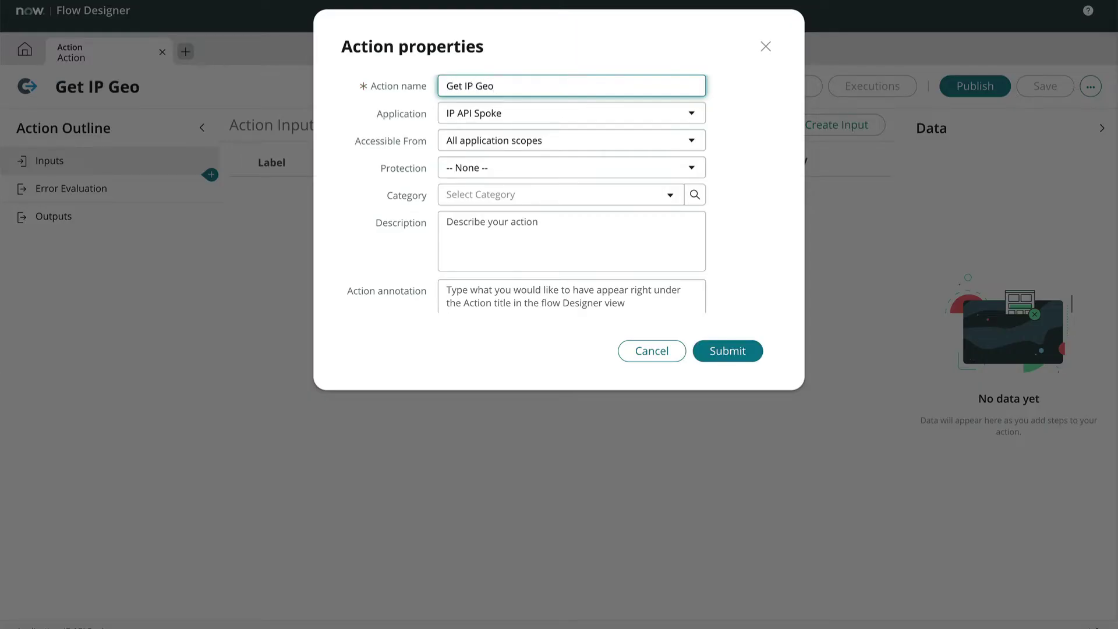
{"action": "type", "text": " (JSON)"}
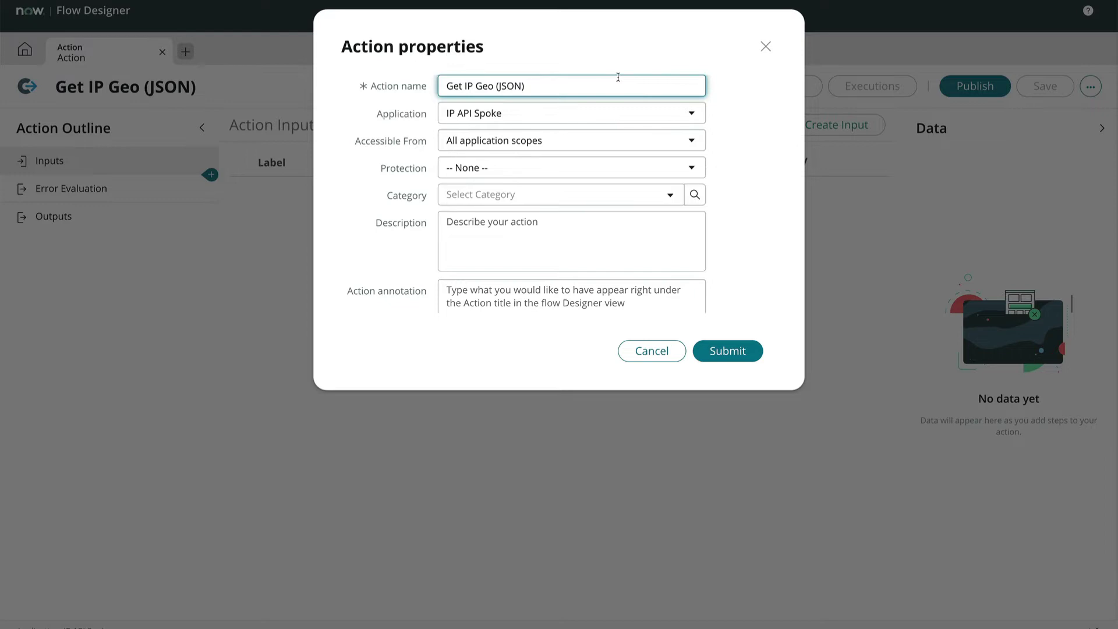
Step: Describe it as 'Provide an IPv4/IPv6 address and get geolocation information', leave category empty, and submit
{"action": "left_click", "coordinate": [541, 233]}
{"action": "type", "text": "Provide "}
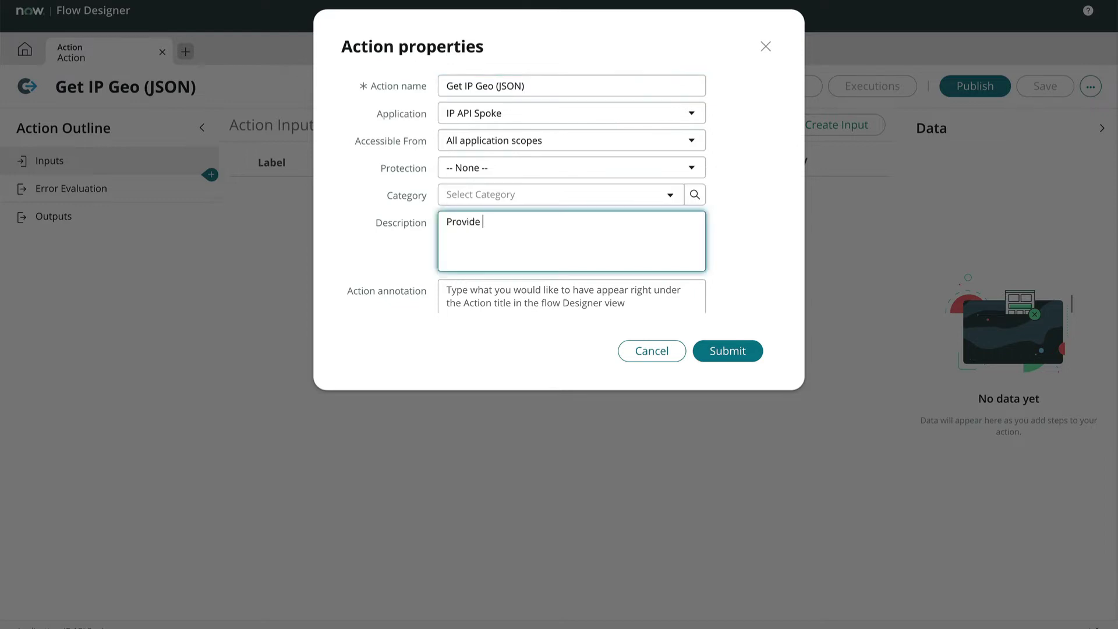
{"action": "type", "text": "an IPv4/IPv6 address and get geolocation information"}
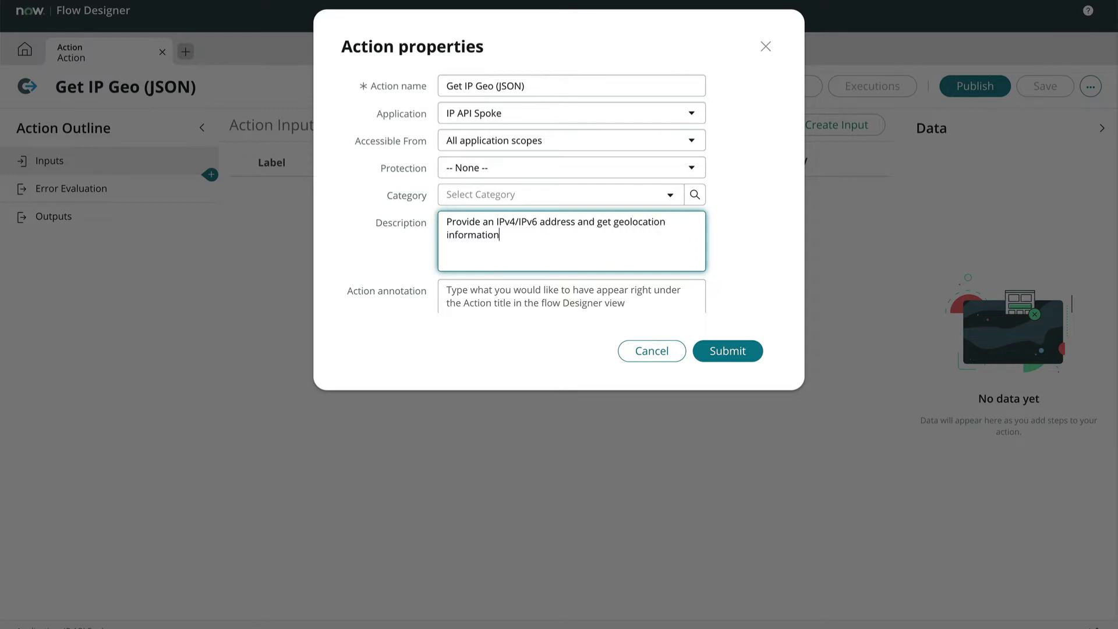
{"action": "left_click", "coordinate": [670, 195]}
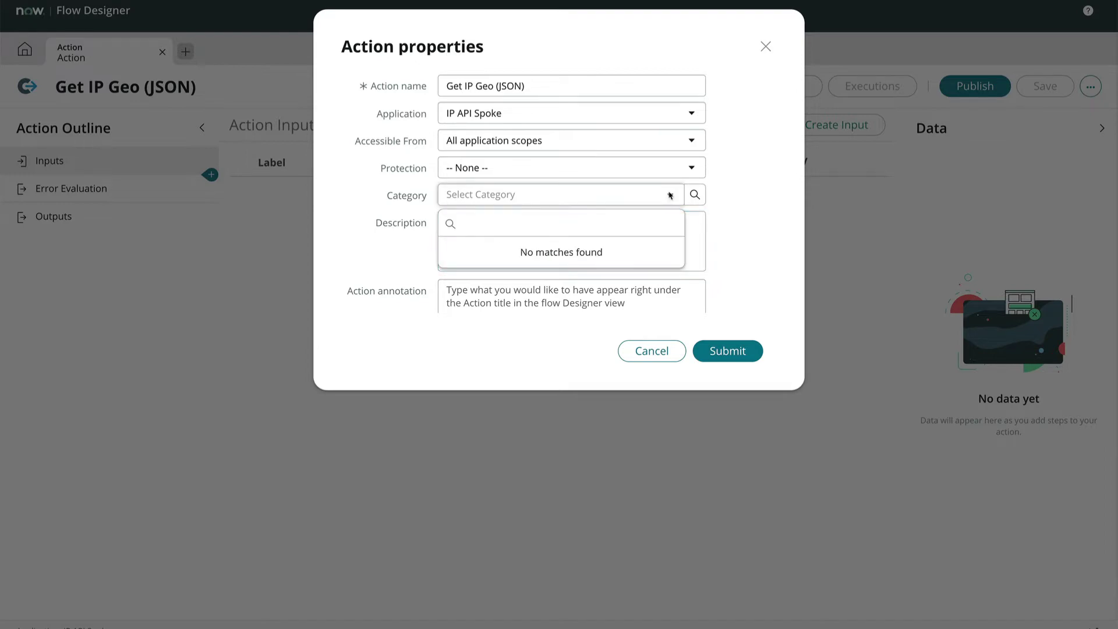
{"action": "left_click", "coordinate": [670, 196]}
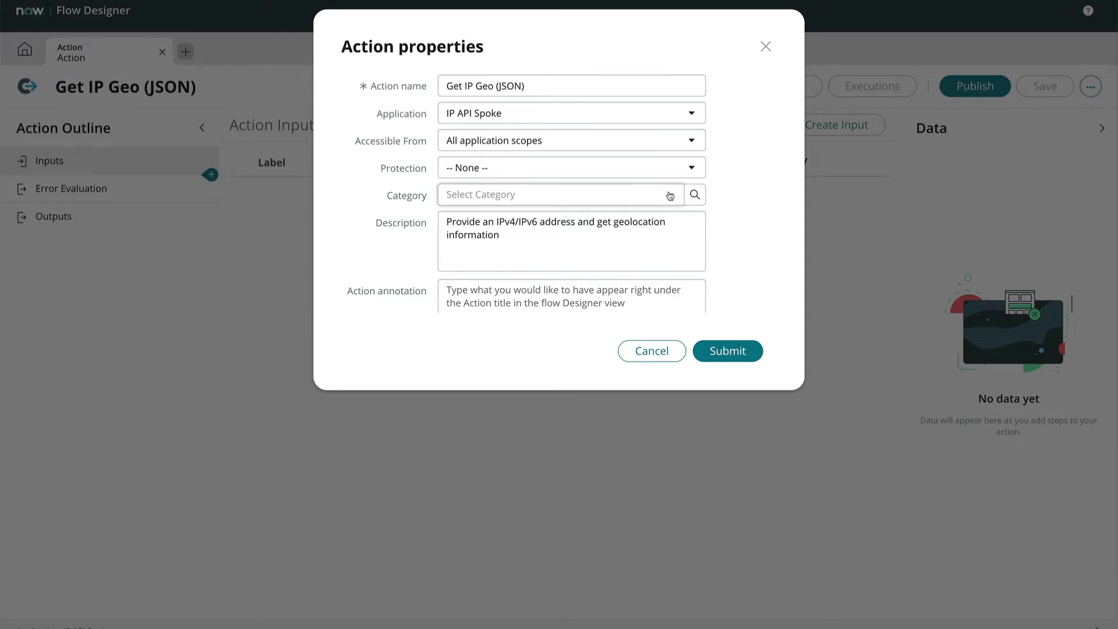
{"action": "left_click", "coordinate": [728, 351]}
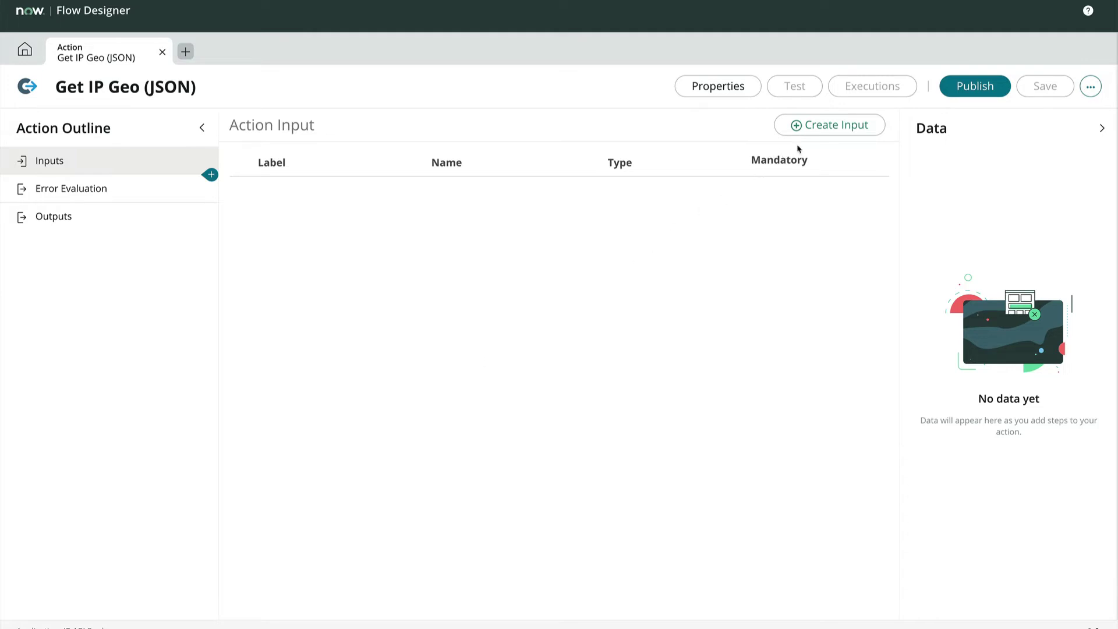
Step: Add a mandatory 'IP Address' input of type IP Address (Validated IPV4, IPV6)
{"action": "left_click", "coordinate": [812, 135]}
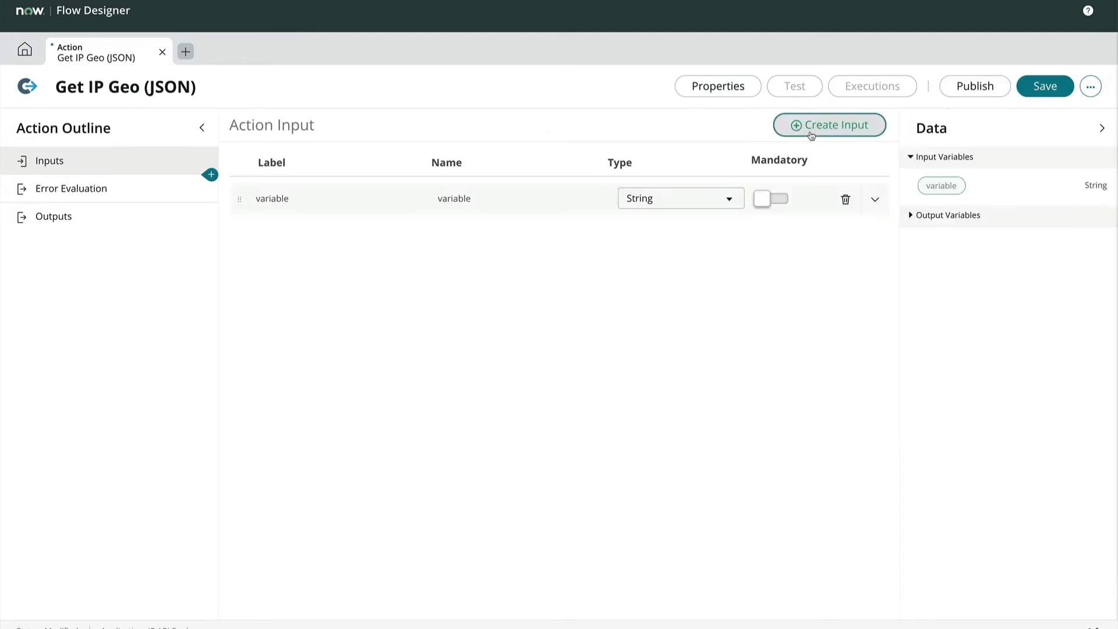
{"action": "left_click", "coordinate": [356, 196]}
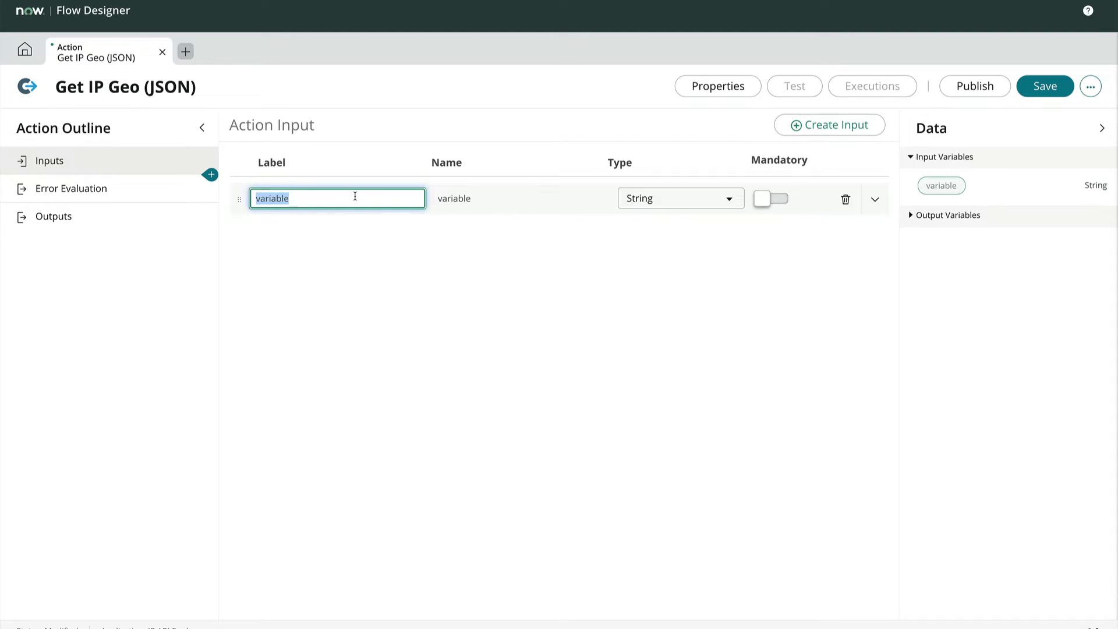
{"action": "type", "text": "IP Address"}
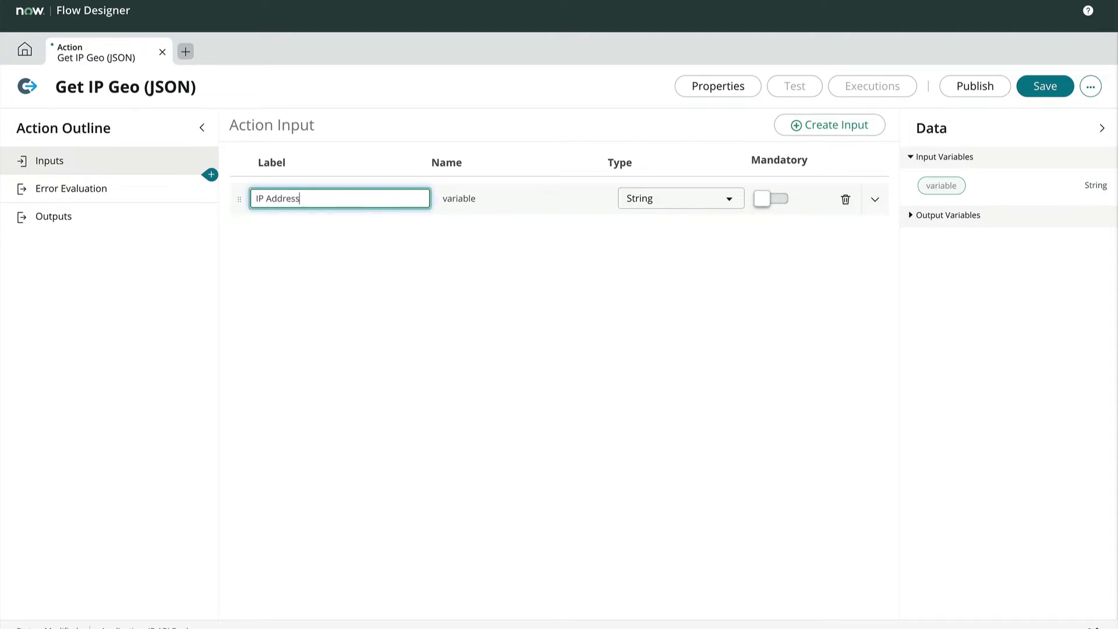
{"action": "key", "text": "Tab"}
{"action": "left_click", "coordinate": [648, 198]}
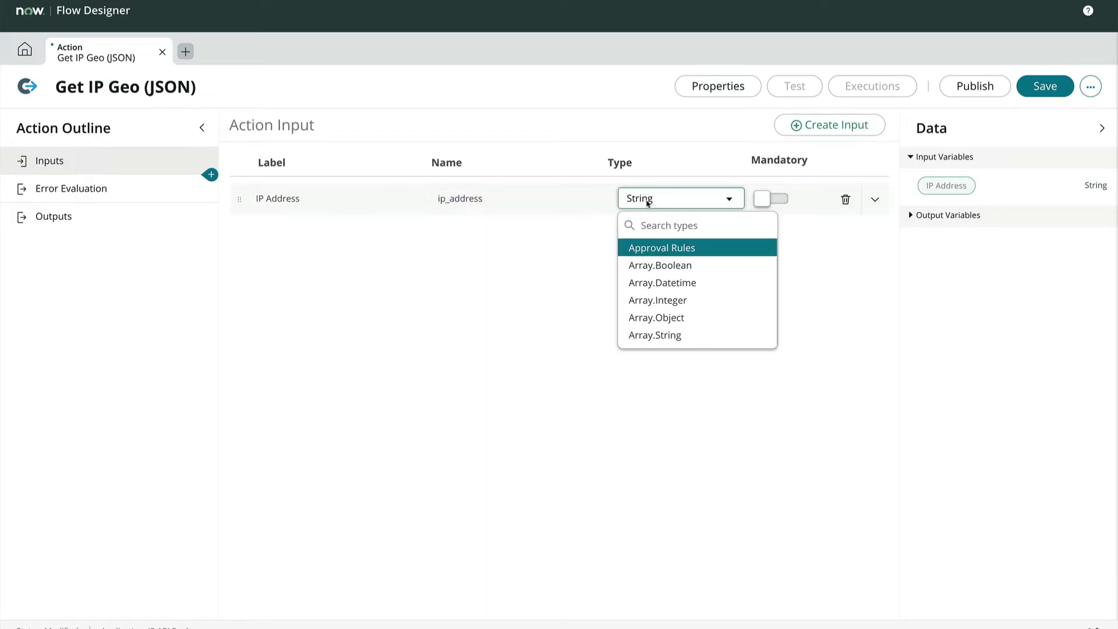
{"action": "type", "text": "ip"}
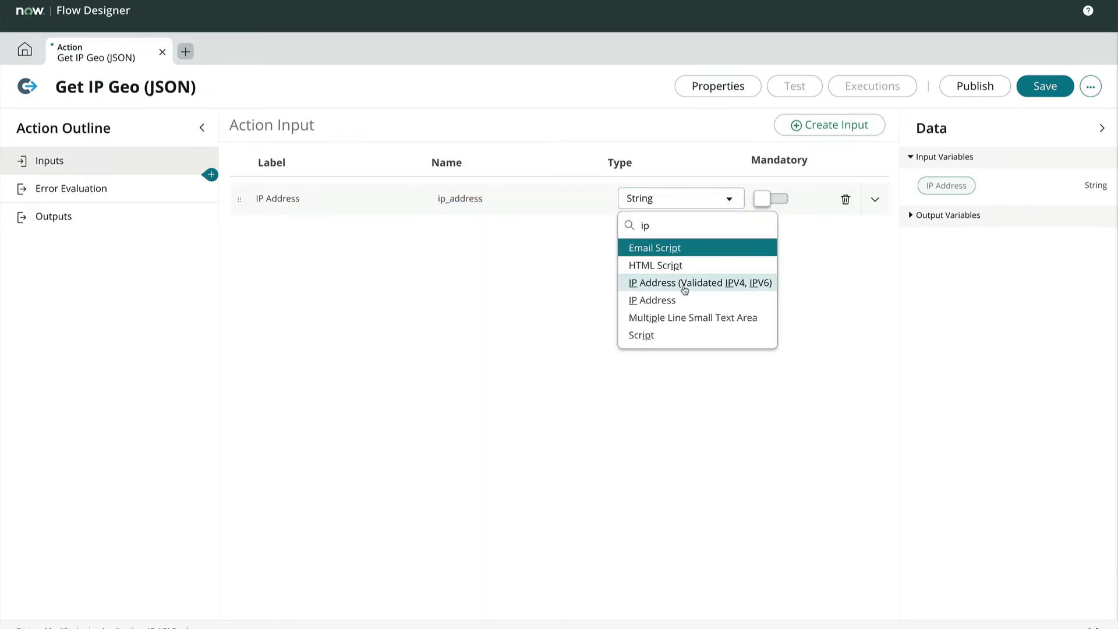
{"action": "left_click", "coordinate": [685, 284]}
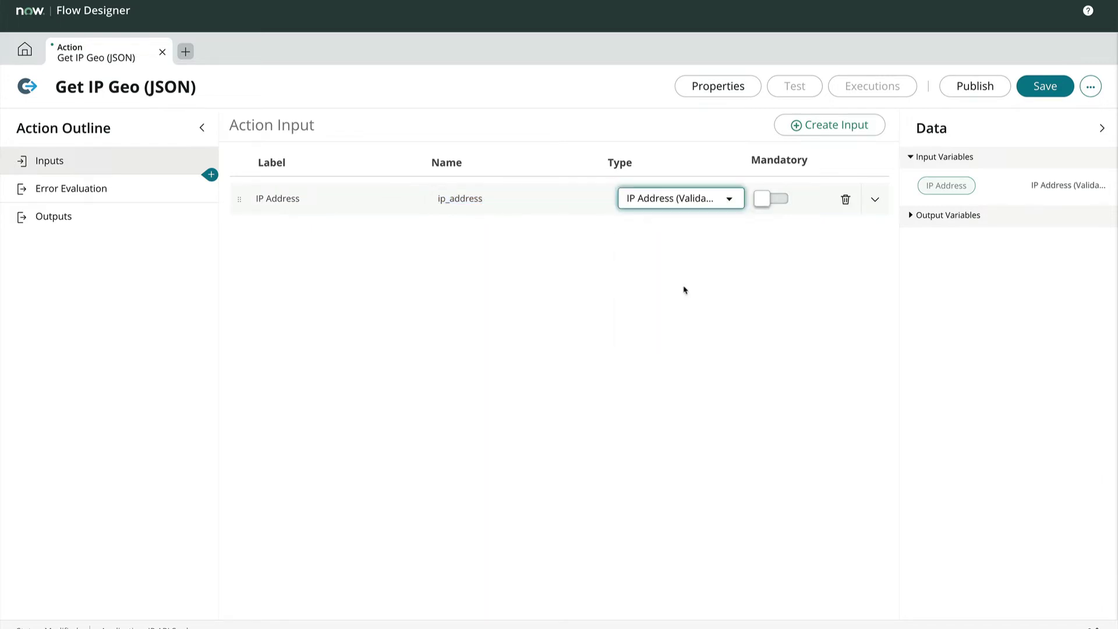
{"action": "left_click", "coordinate": [779, 199]}
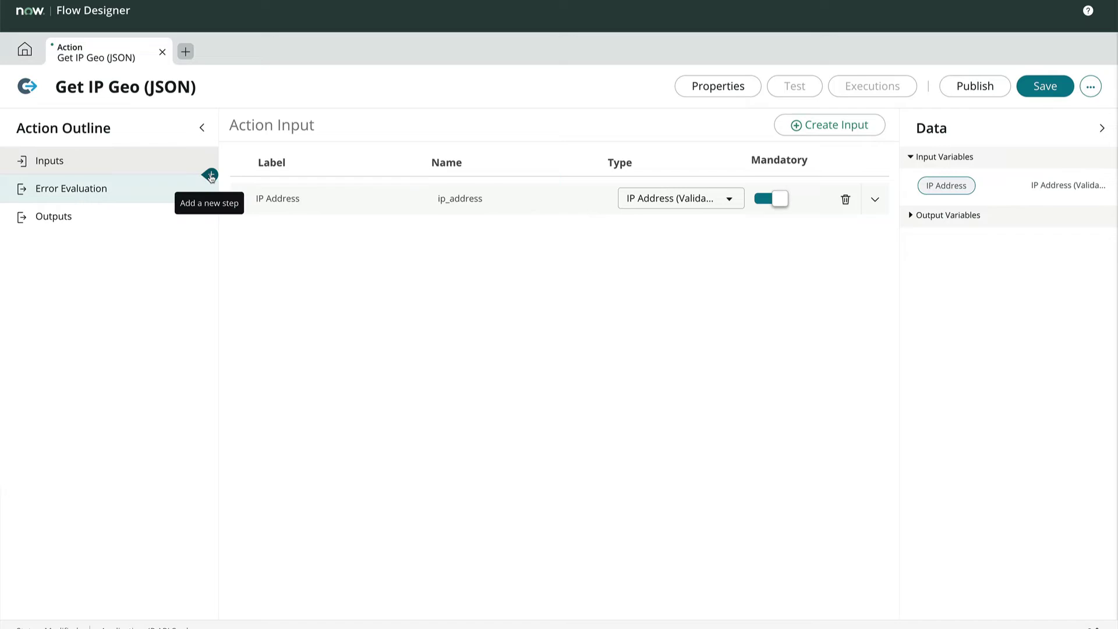
Step: Insert a REST step from Integrations as step 1 of the action outline
{"action": "left_click", "coordinate": [211, 176]}
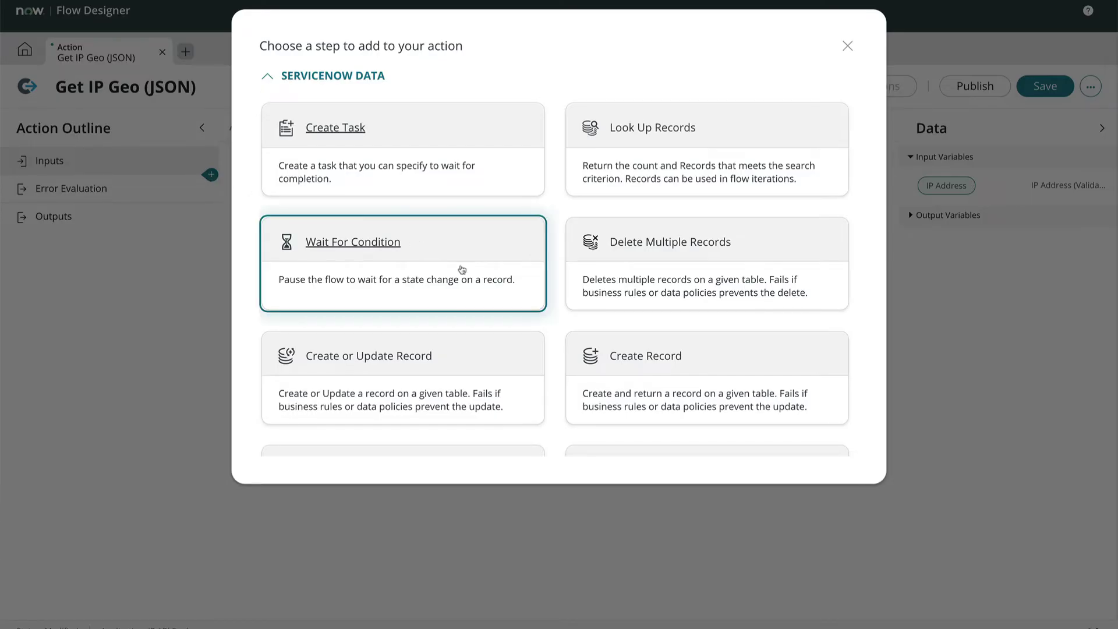
{"action": "scroll", "coordinate": [459, 268], "scroll_direction": "down", "scroll_amount": 10}
{"action": "scroll", "coordinate": [462, 269], "scroll_direction": "down", "scroll_amount": 10}
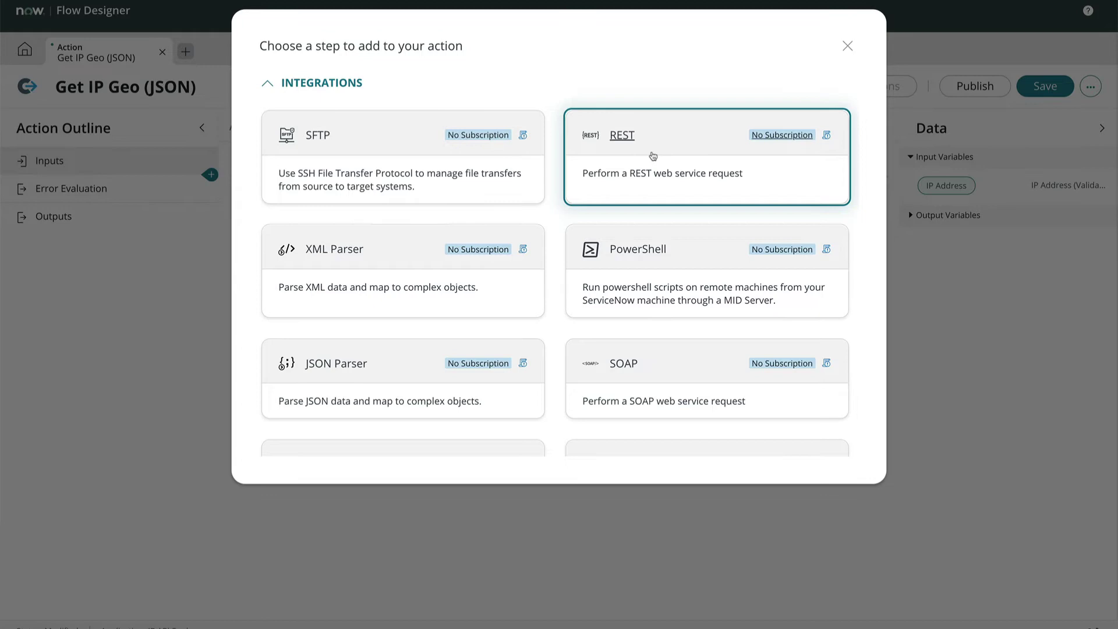
{"action": "left_click", "coordinate": [653, 156]}
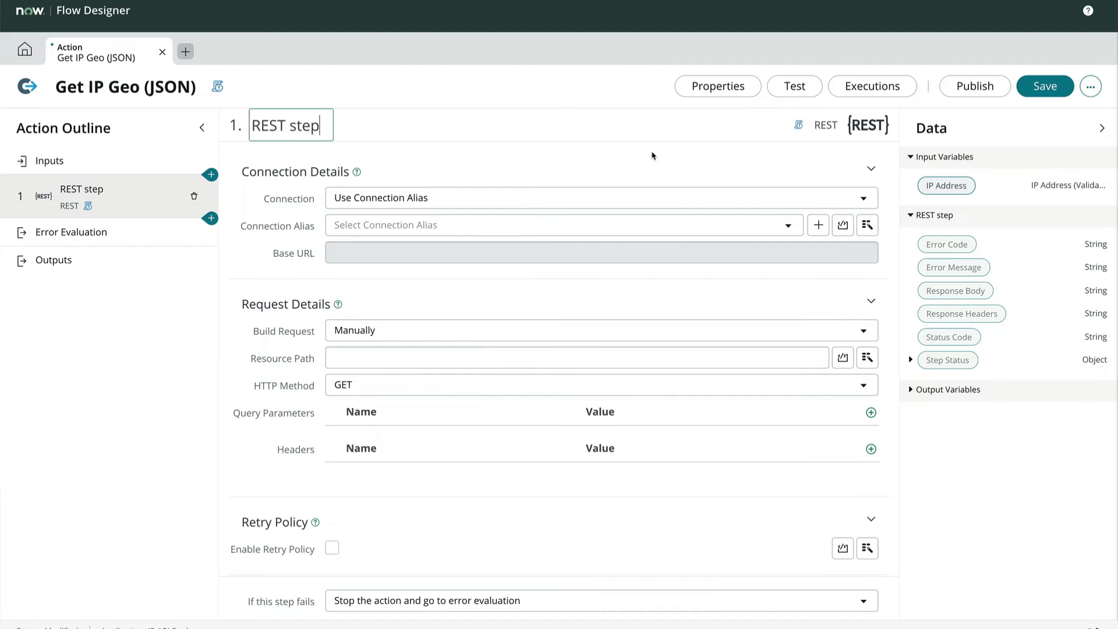
{"action": "left_click", "coordinate": [485, 205]}
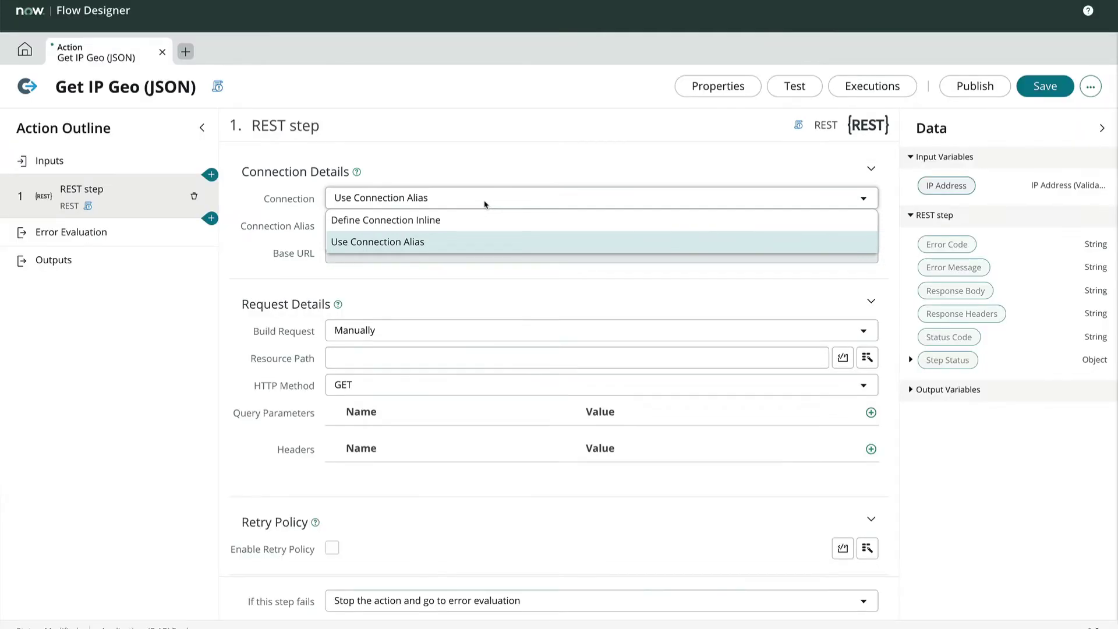
{"action": "left_click", "coordinate": [479, 243]}
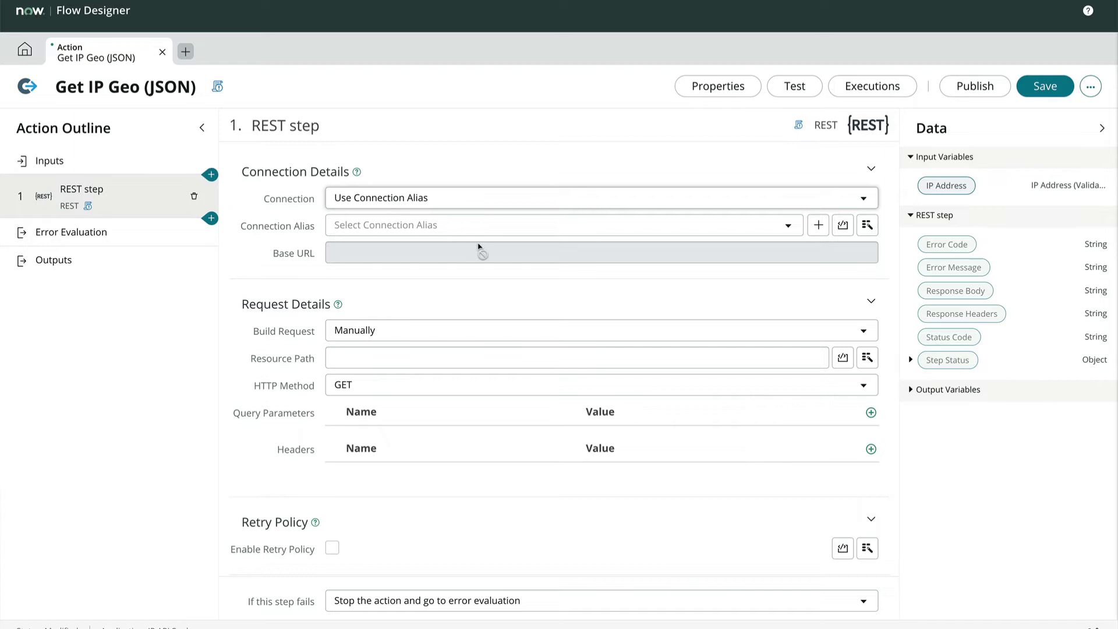
{"action": "left_click", "coordinate": [491, 228]}
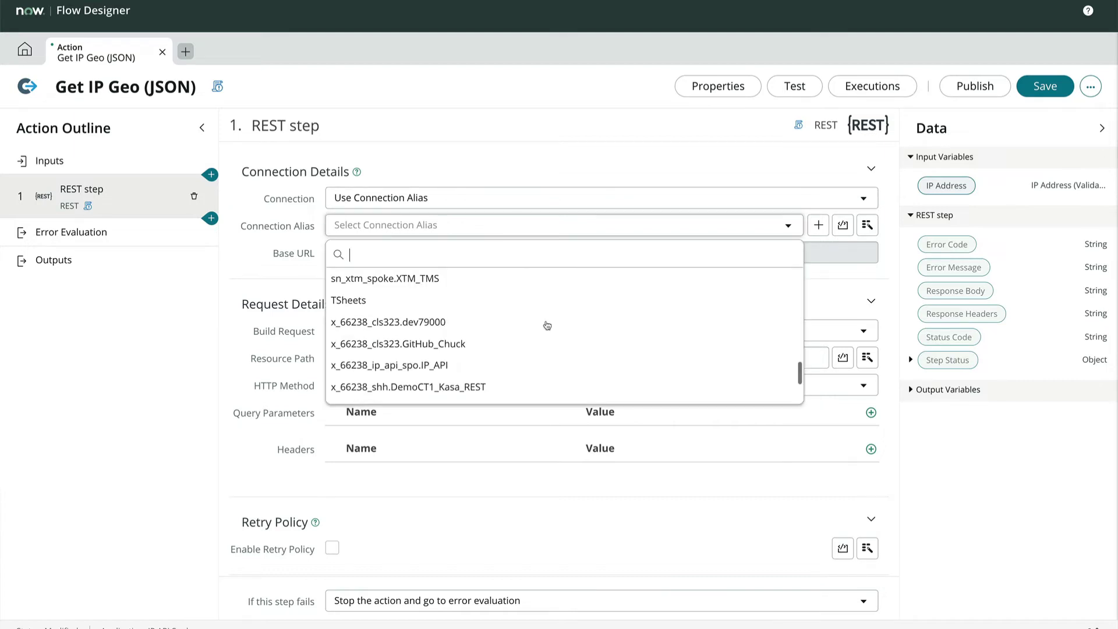
{"action": "left_click", "coordinate": [482, 365]}
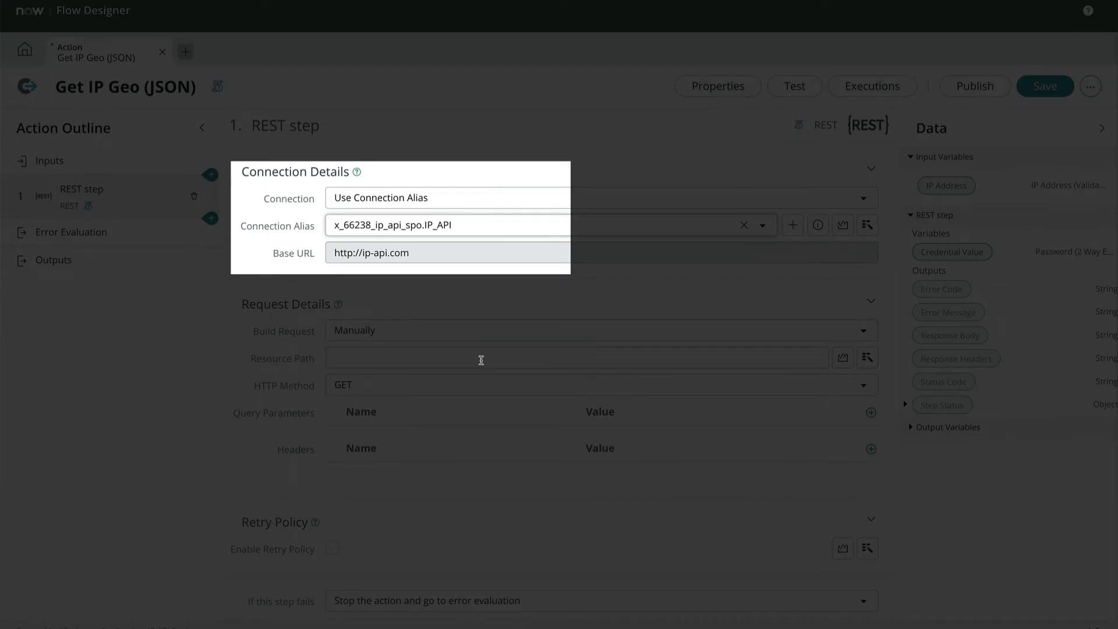
{"action": "scroll", "coordinate": [481, 360], "scroll_direction": "down", "scroll_amount": 1}
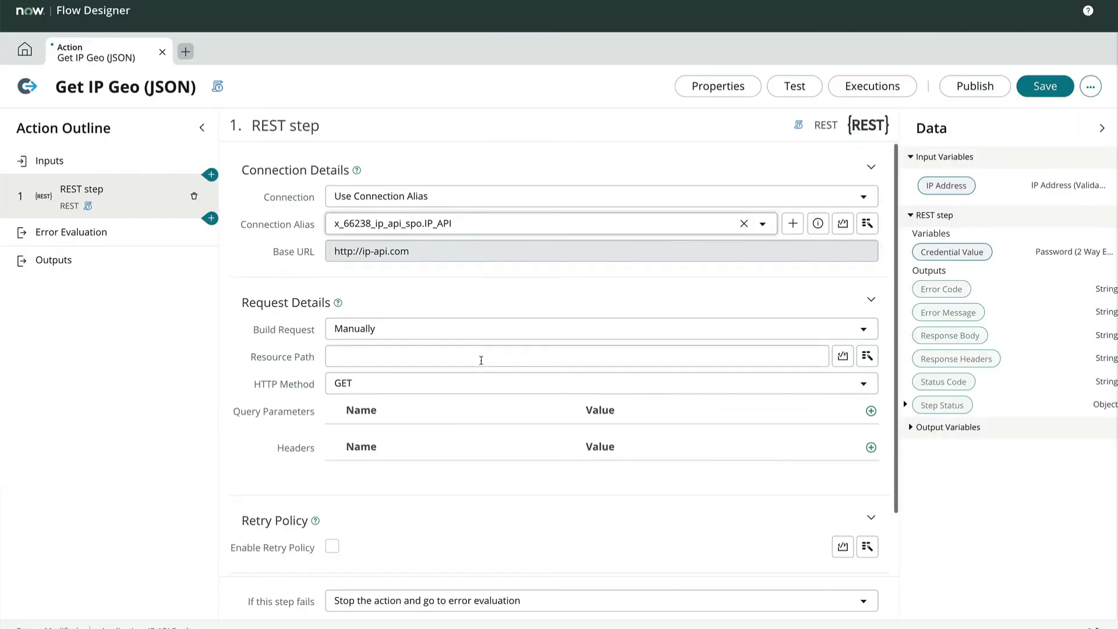
{"action": "scroll", "coordinate": [481, 360], "scroll_direction": "down", "scroll_amount": 2}
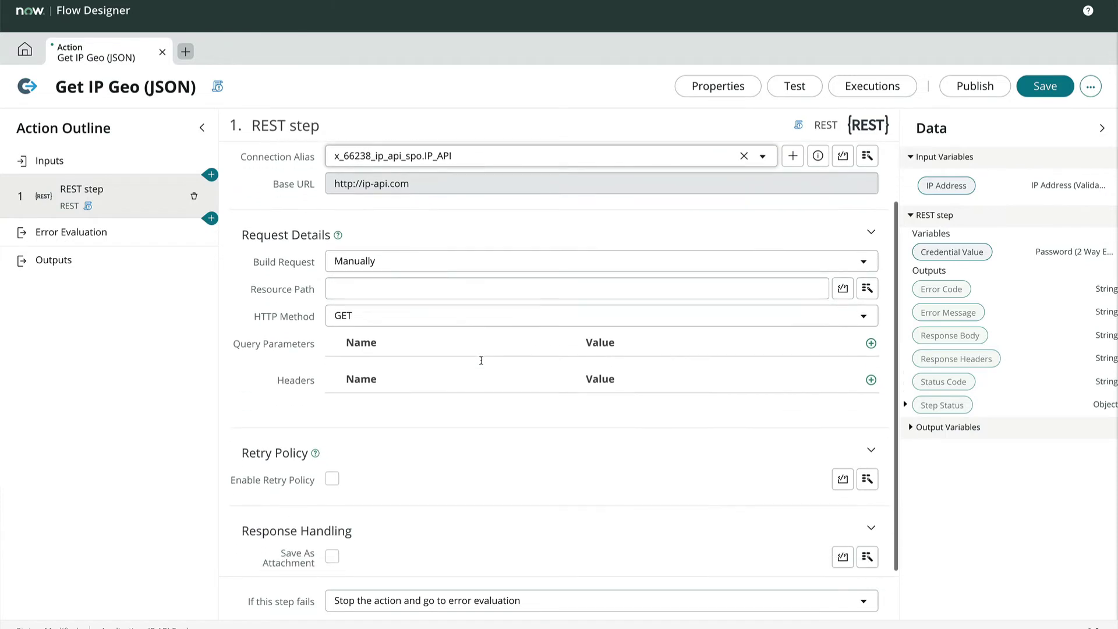
{"action": "left_click", "coordinate": [495, 266]}
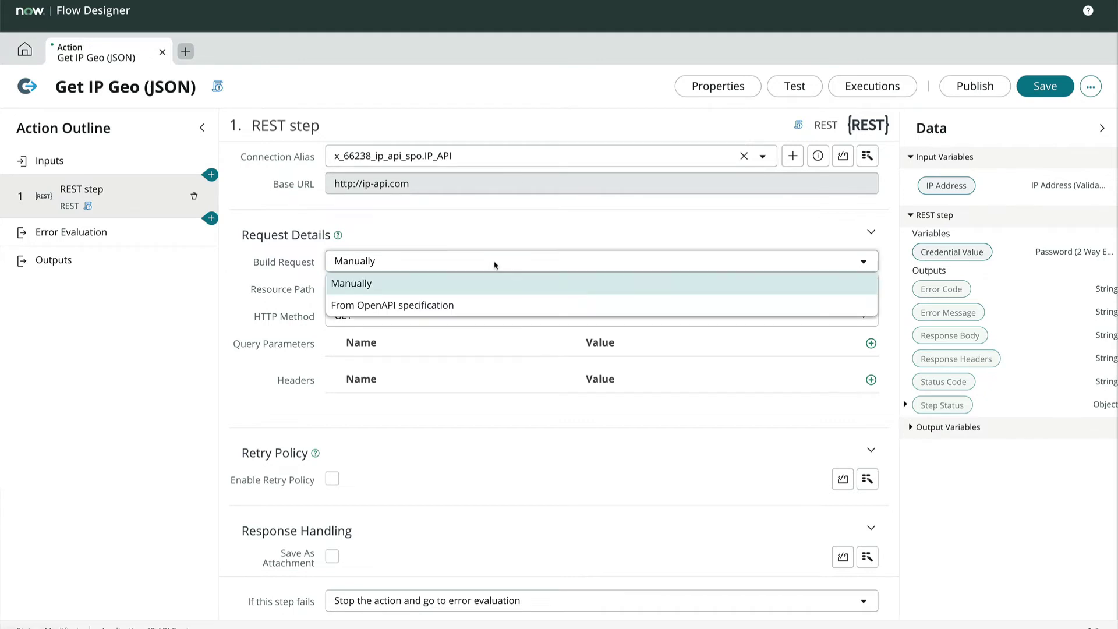
{"action": "left_click", "coordinate": [484, 313]}
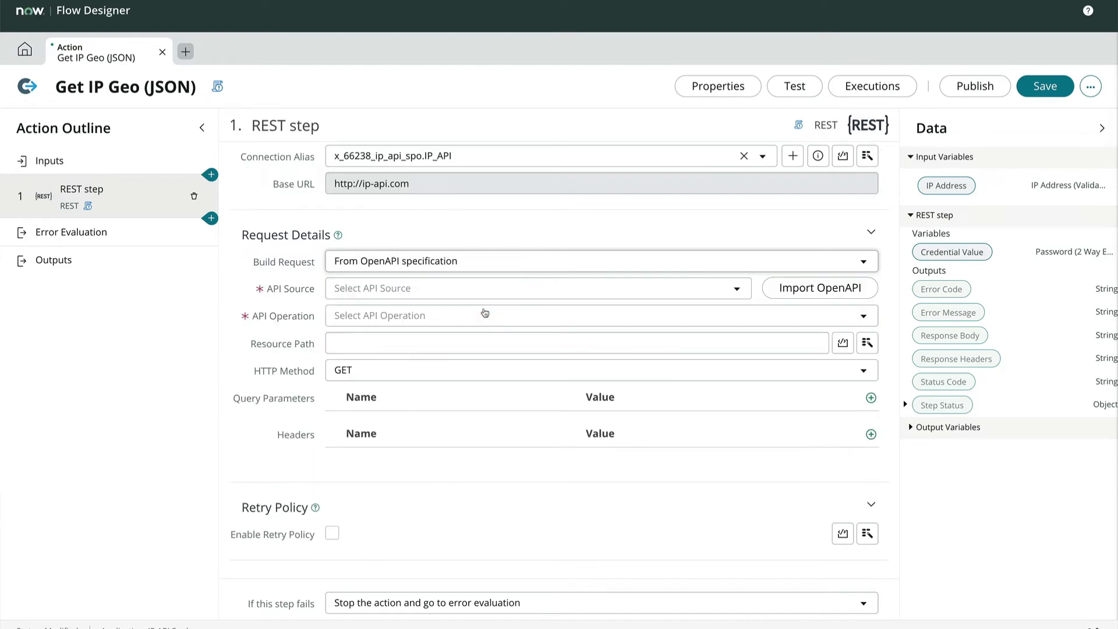
{"action": "left_click", "coordinate": [497, 268]}
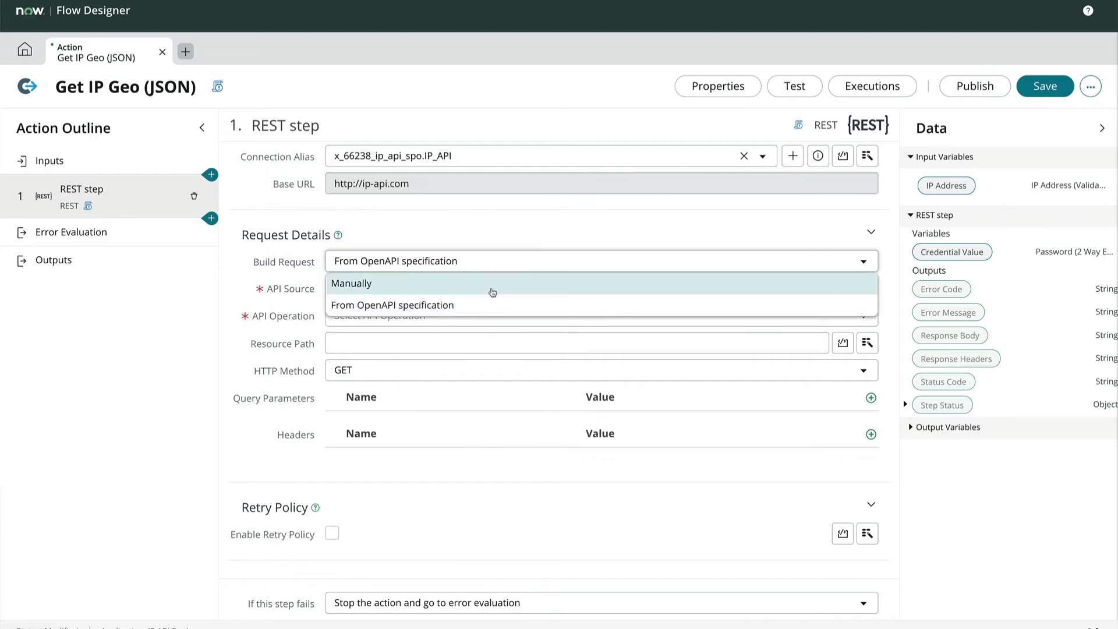
{"action": "left_click", "coordinate": [492, 289]}
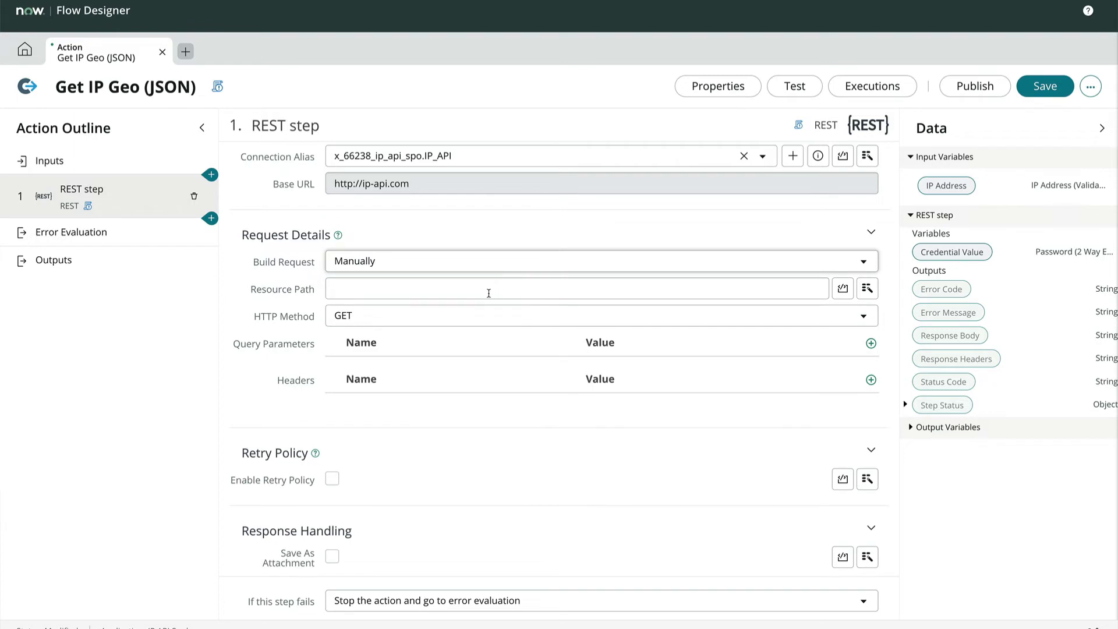
{"action": "left_click", "coordinate": [489, 293]}
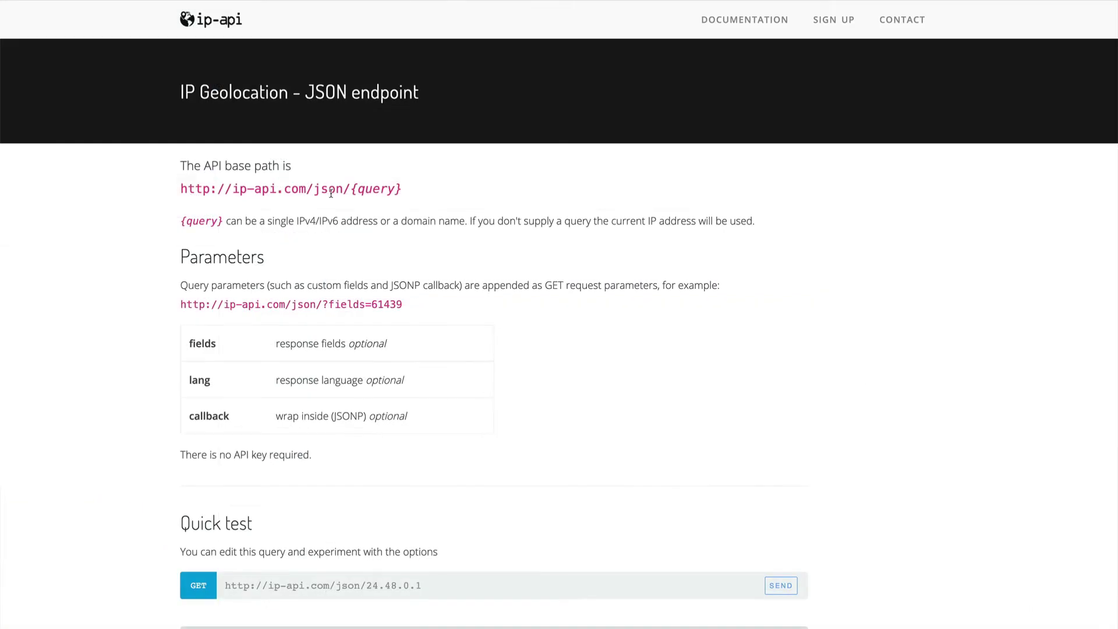
{"action": "left_click_drag", "start_coordinate": [313, 190], "coordinate": [408, 188]}
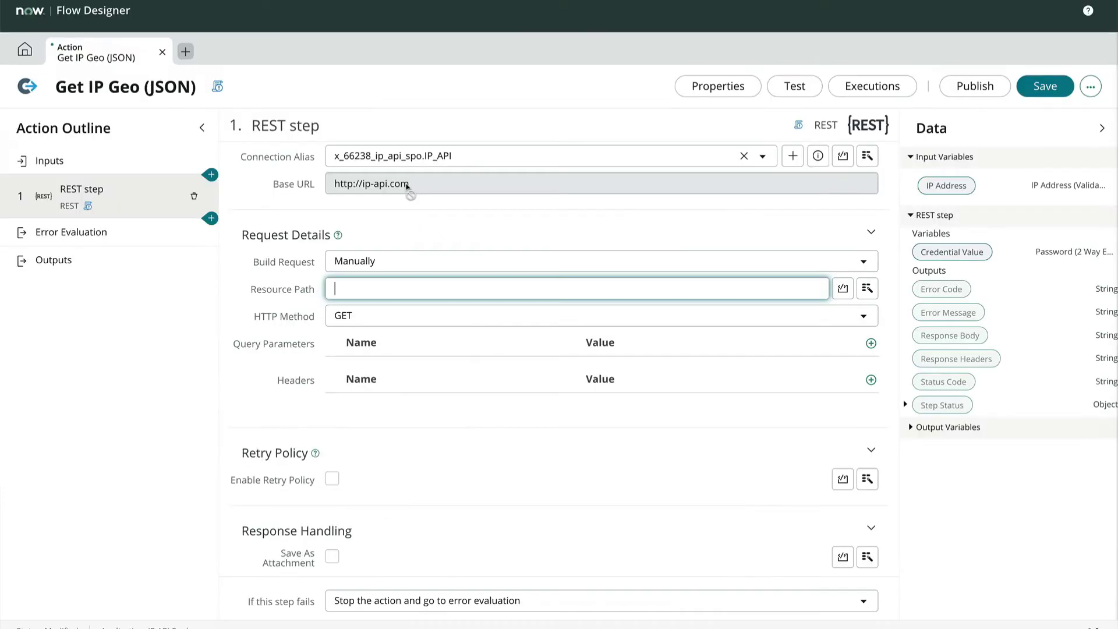
Step: Set the resource path to /json/ plus the IP Address input, with query parameter lang=en
{"action": "type", "text": "/json/"}
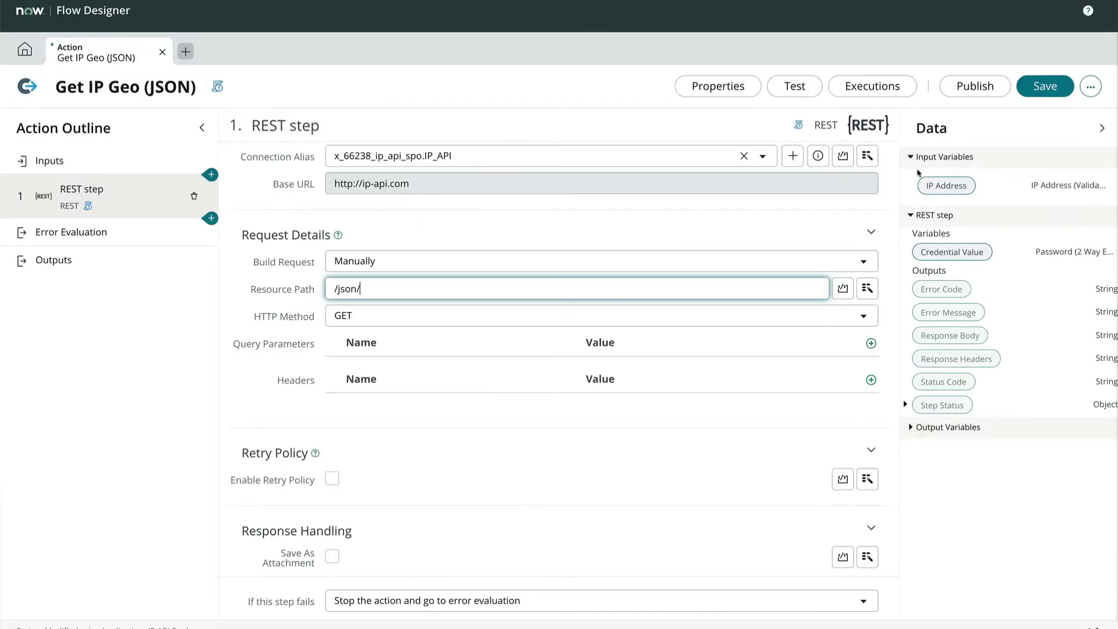
{"action": "left_click_drag", "start_coordinate": [931, 184], "coordinate": [619, 296]}
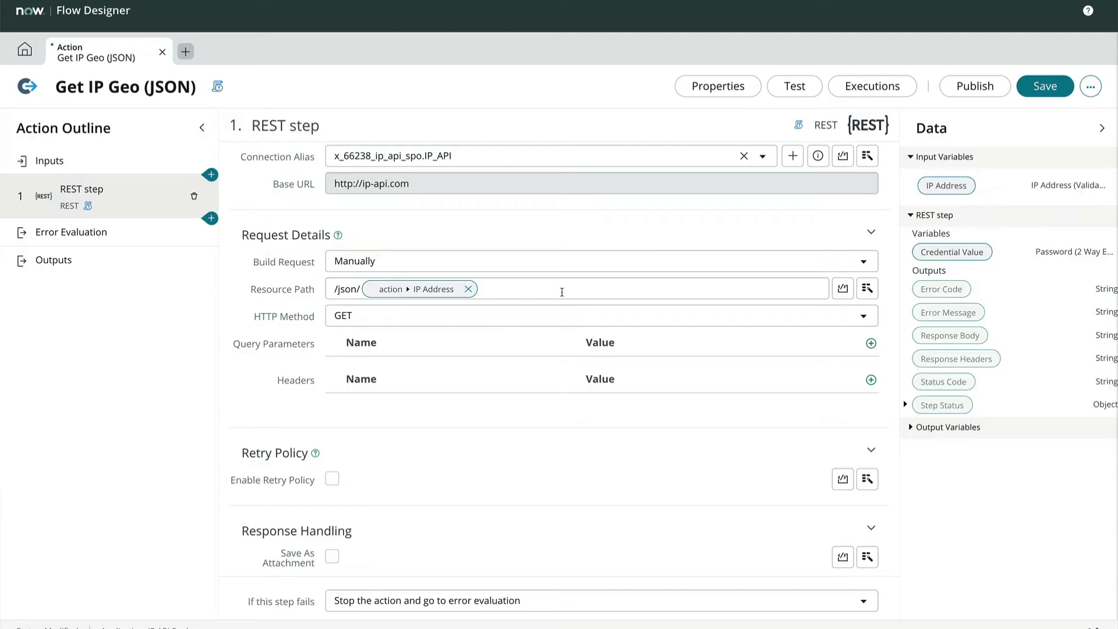
{"action": "left_click", "coordinate": [871, 344]}
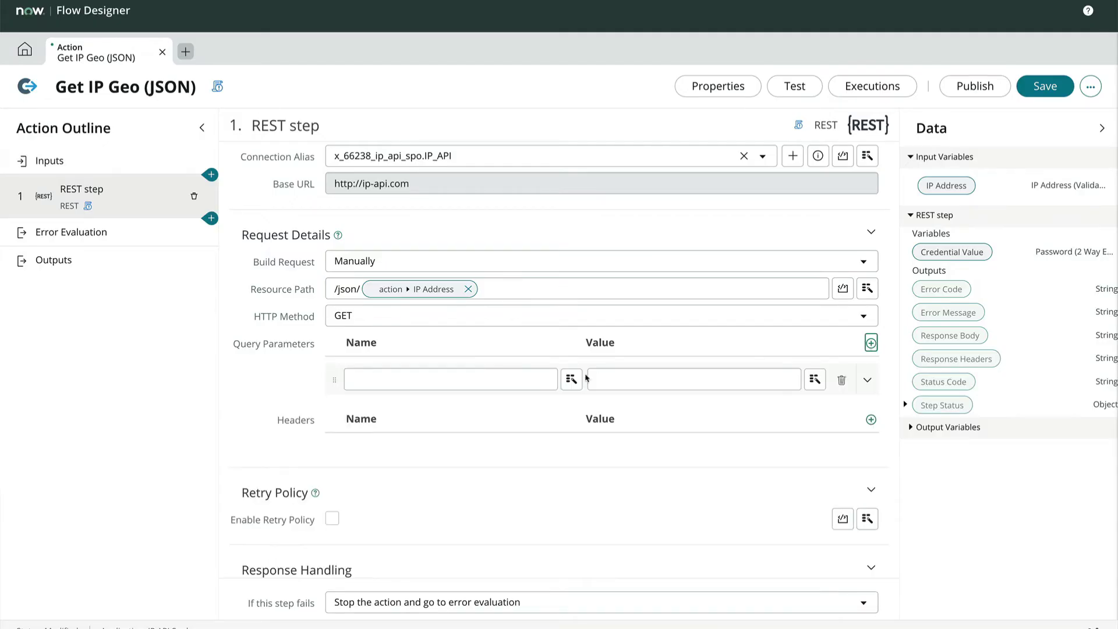
{"action": "left_click", "coordinate": [516, 380]}
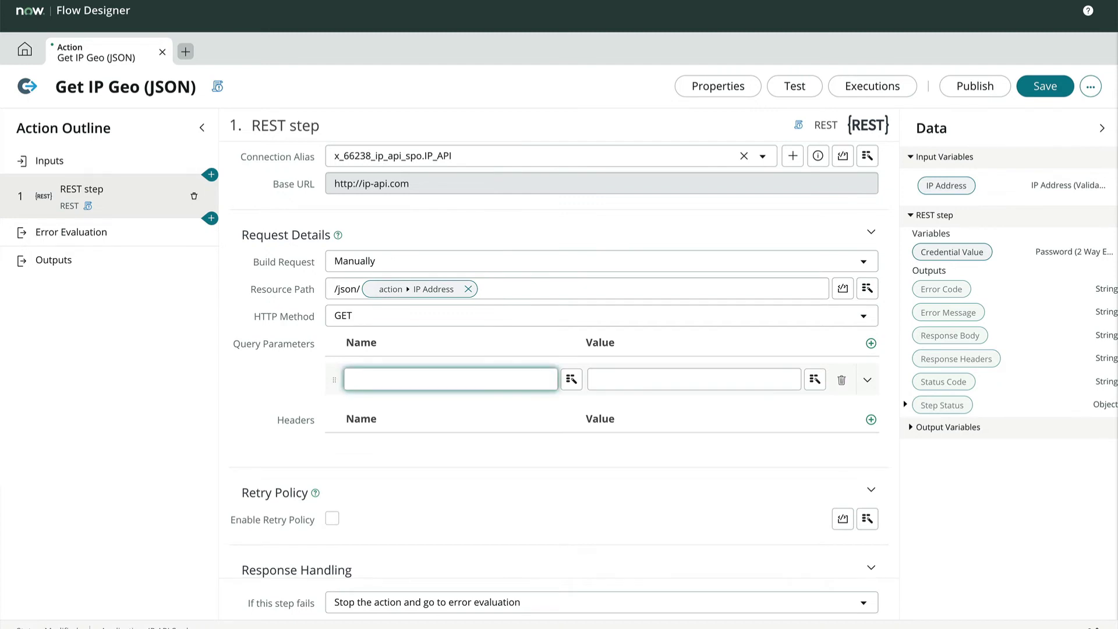
{"action": "type", "text": "lang"}
{"action": "key", "text": "Tab"}
{"action": "key", "text": "Tab"}
{"action": "type", "text": "en"}
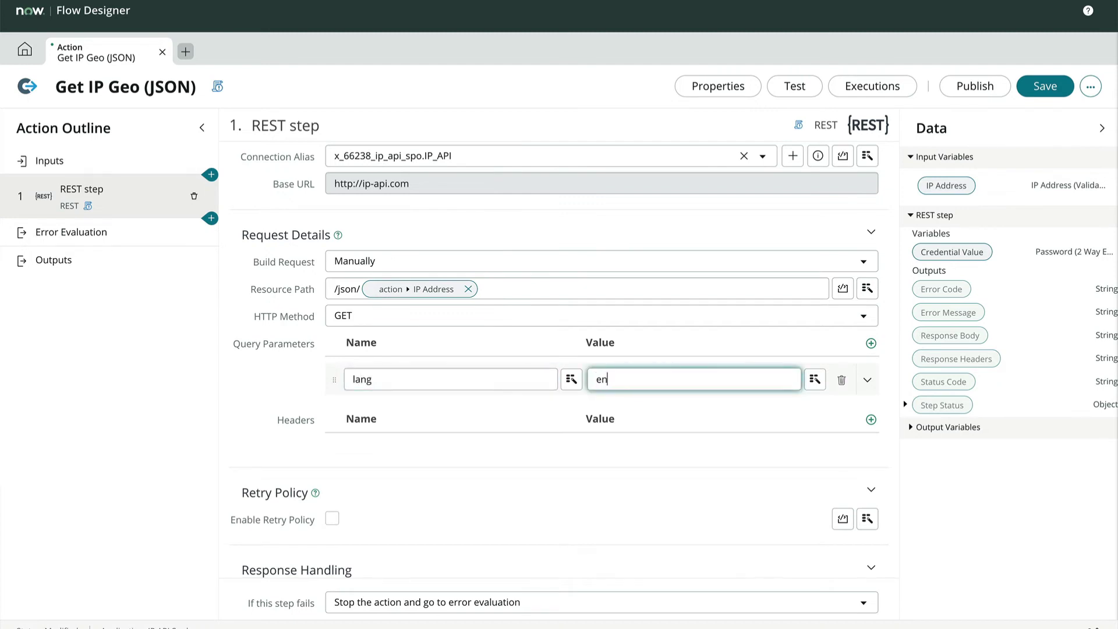
Step: Add request header Accept: application/json and save the action
{"action": "left_click", "coordinate": [872, 419]}
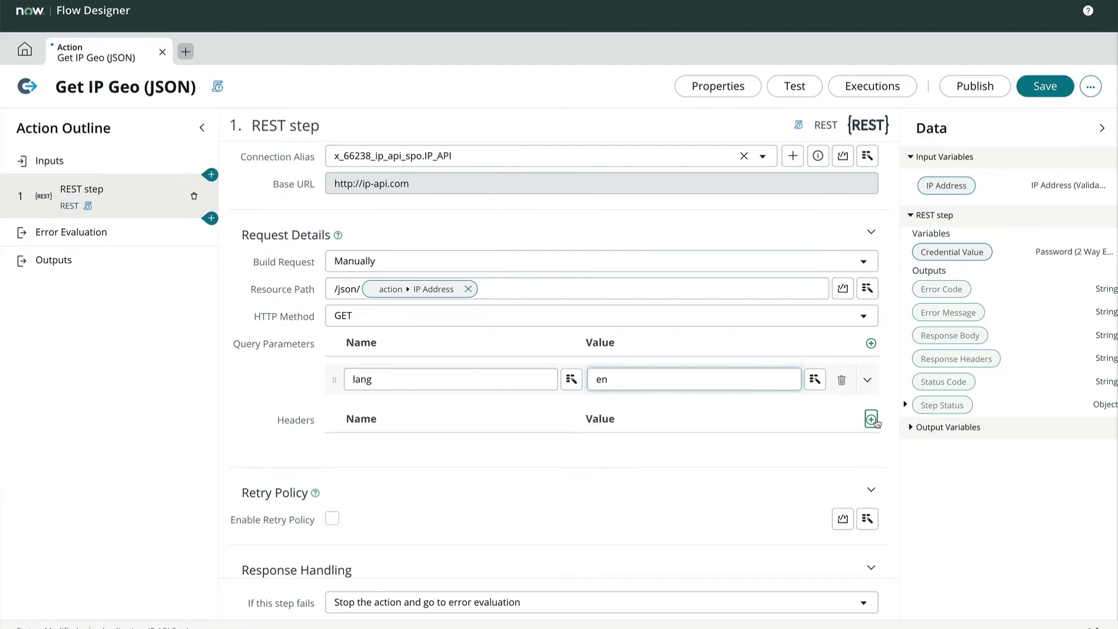
{"action": "left_click", "coordinate": [505, 457]}
{"action": "type", "text": "Accept"}
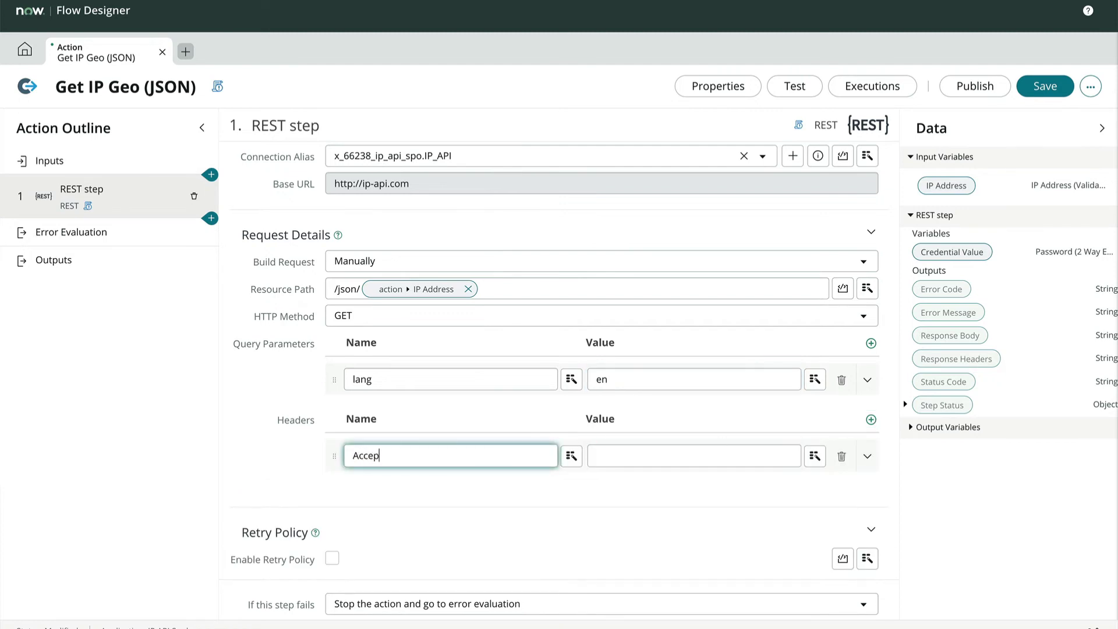
{"action": "key", "text": "Tab"}
{"action": "key", "text": "Tab"}
{"action": "type", "text": "application/"}
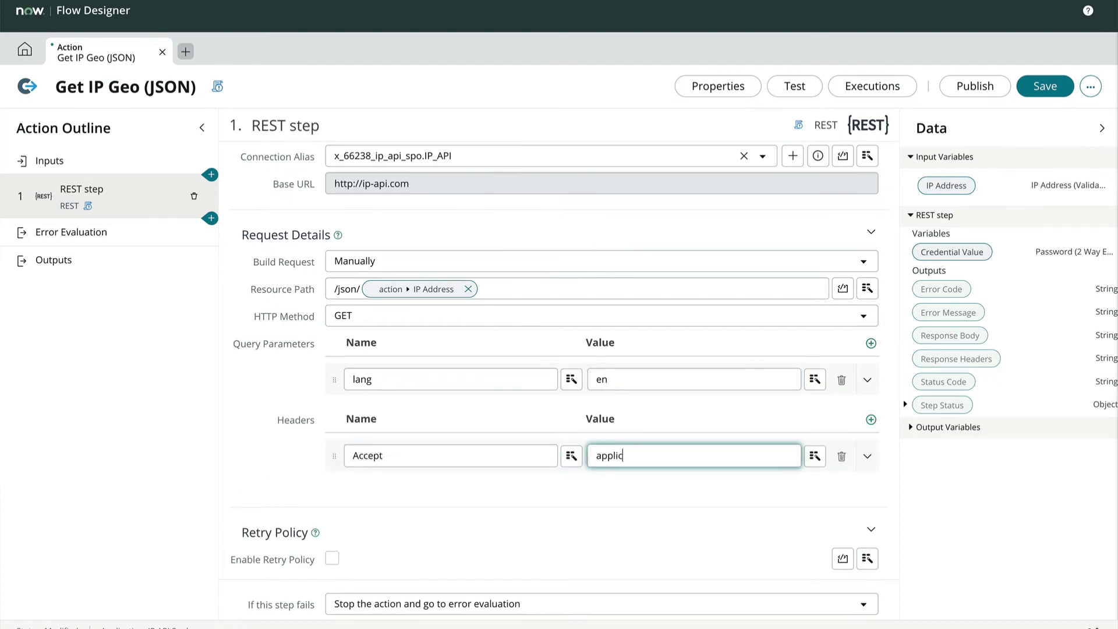
{"action": "type", "text": "json"}
{"action": "left_click", "coordinate": [1029, 89]}
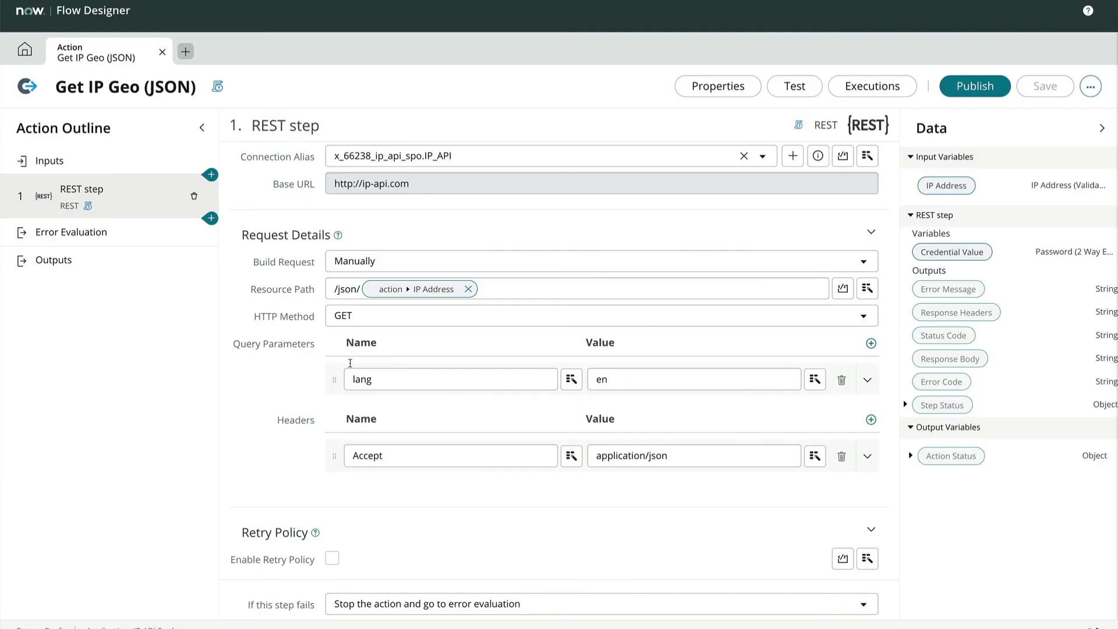
Step: Add a JSON Parser step after the REST step
{"action": "left_click", "coordinate": [211, 218]}
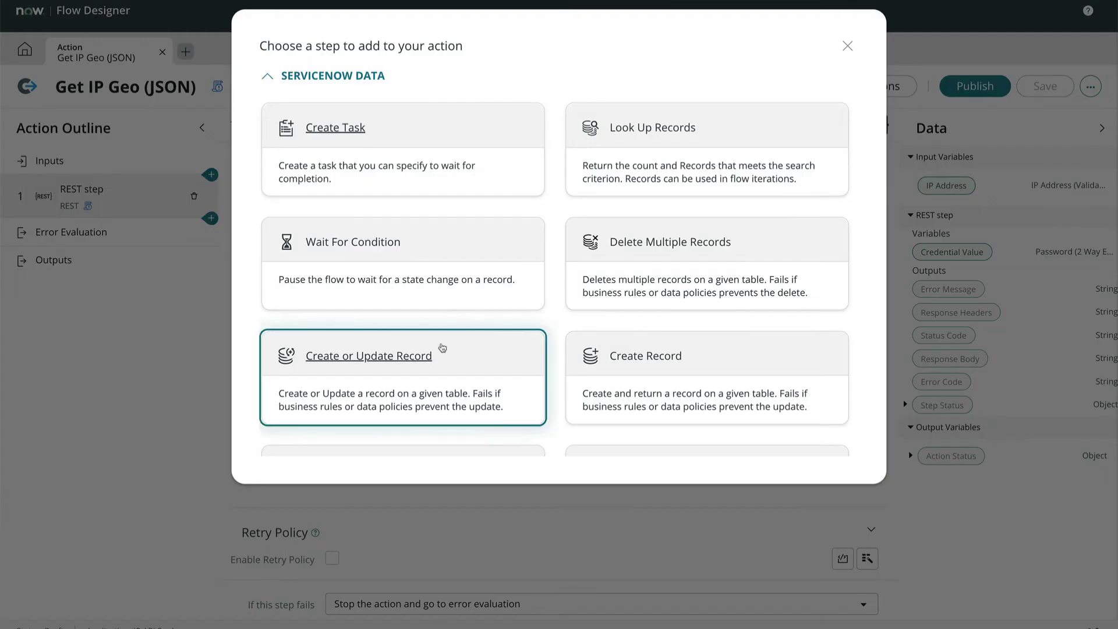
{"action": "scroll", "coordinate": [440, 350], "scroll_direction": "down", "scroll_amount": 5}
{"action": "scroll", "coordinate": [443, 348], "scroll_direction": "down", "scroll_amount": 8}
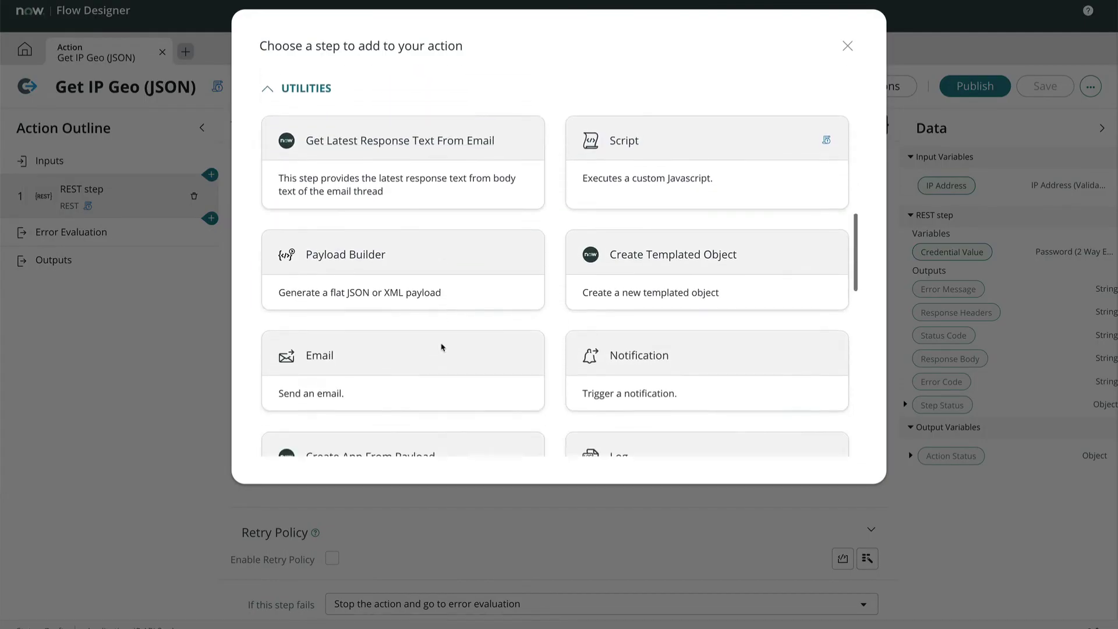
{"action": "scroll", "coordinate": [441, 348], "scroll_direction": "down", "scroll_amount": 4}
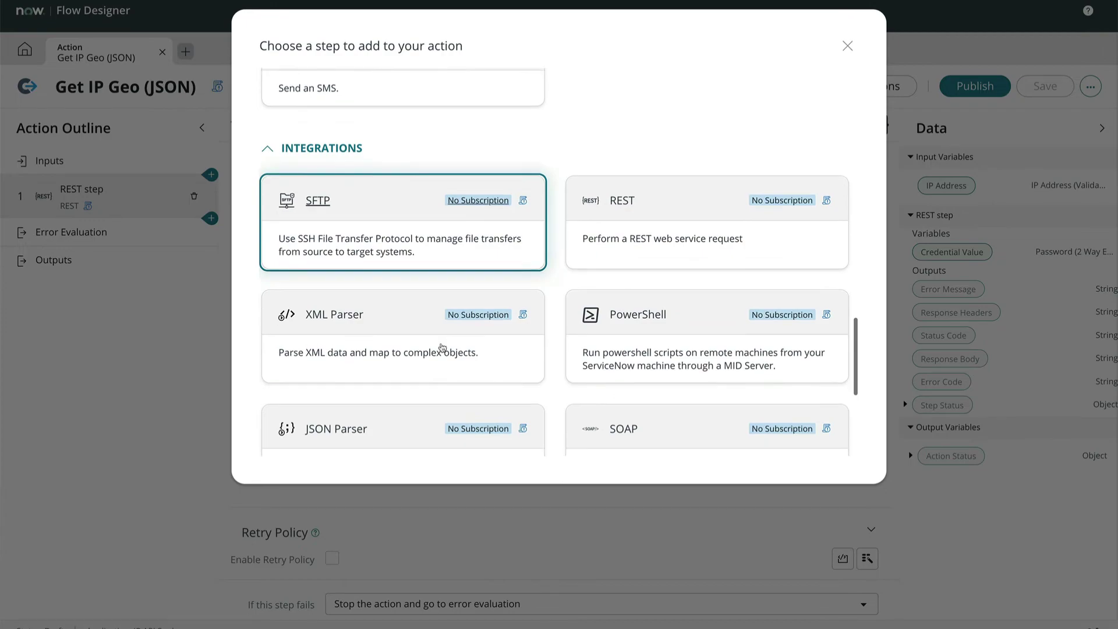
{"action": "left_click", "coordinate": [418, 409]}
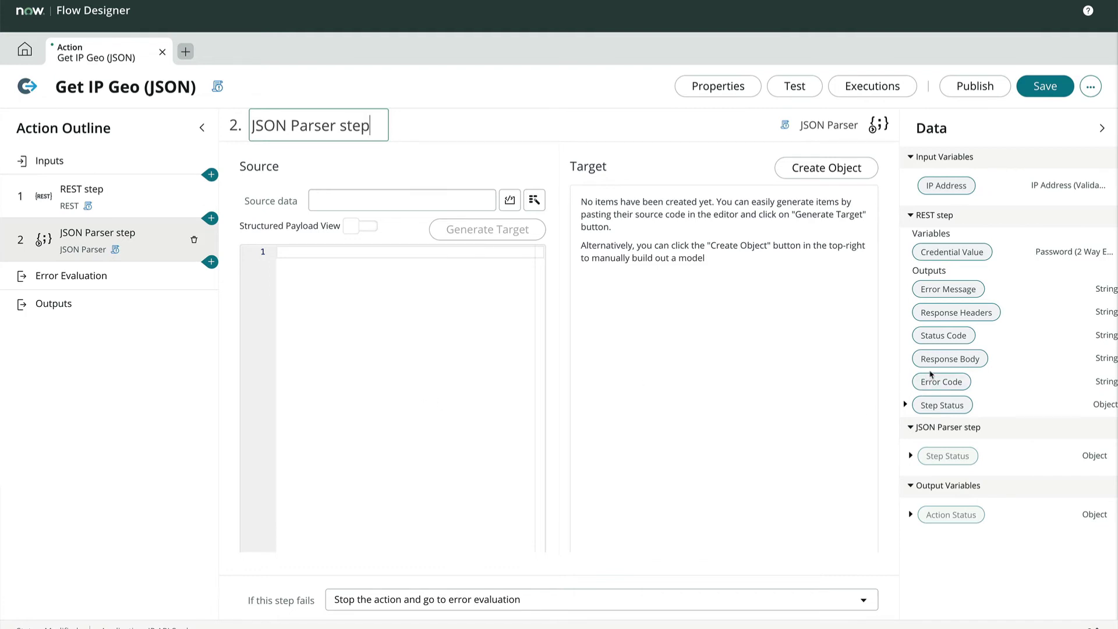
Step: Feed the REST Response Body into the parser and generate its root object from sample ip-api JSON
{"action": "left_click_drag", "start_coordinate": [937, 366], "coordinate": [439, 206]}
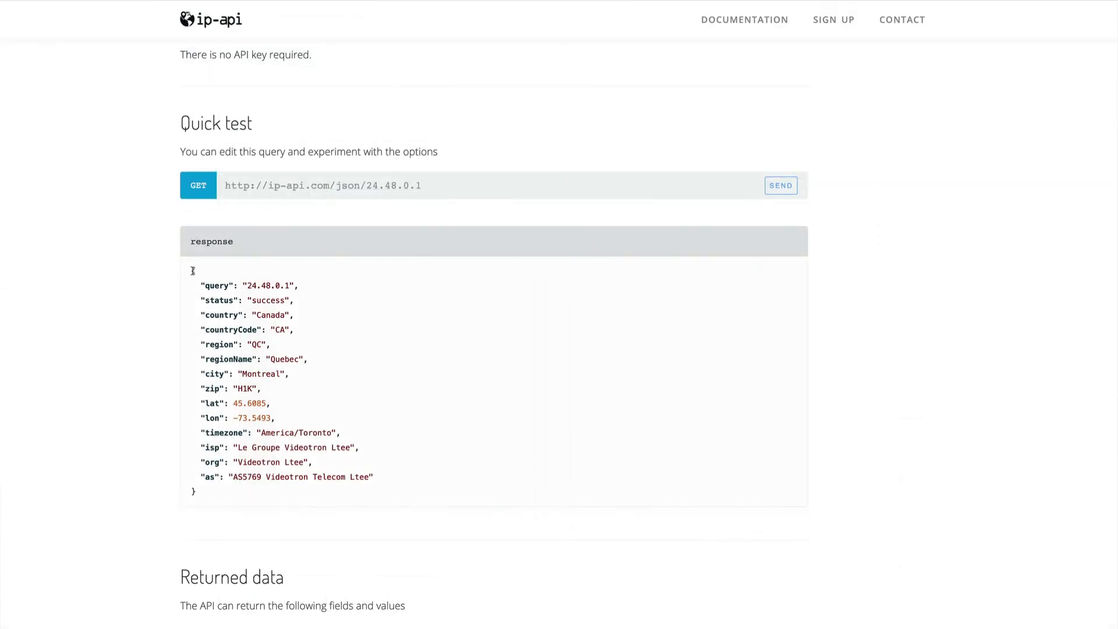
{"action": "left_click_drag", "start_coordinate": [191, 271], "coordinate": [221, 490]}
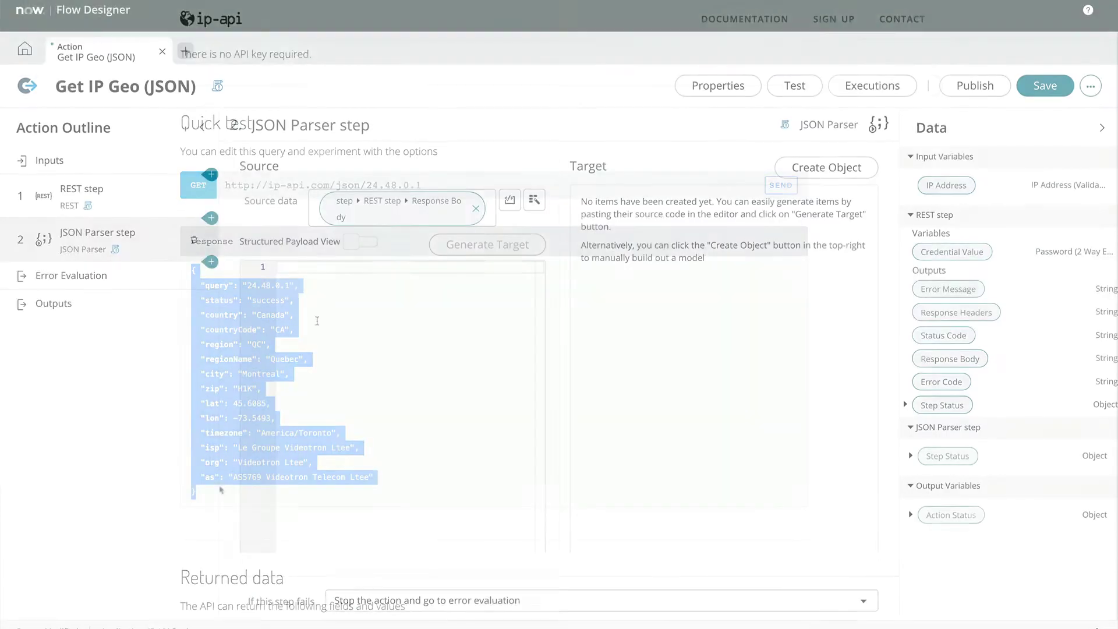
{"action": "type", "text": "{   \"query\": \"24.48.0.1\",   \"status\": \"success\",   \"country\": \"Canada\",   \"countryCode\": \"CA\",   \"region\": \"QC\",   \"regionName\": \"Quebec\",   \"city\": \"Montreal\",   \"zip\": \"H1K\",   \"lat\": 45.6085,   \"lon\": -73.5493,   \"timezone\": \"America/Toronto\",   \"isp\": \"Le Groupe Videotron Ltee\",   \"org\": \"Videotron Ltee\",   \"as\": \"AS5769 Videotron Telecom Ltee\" }"}
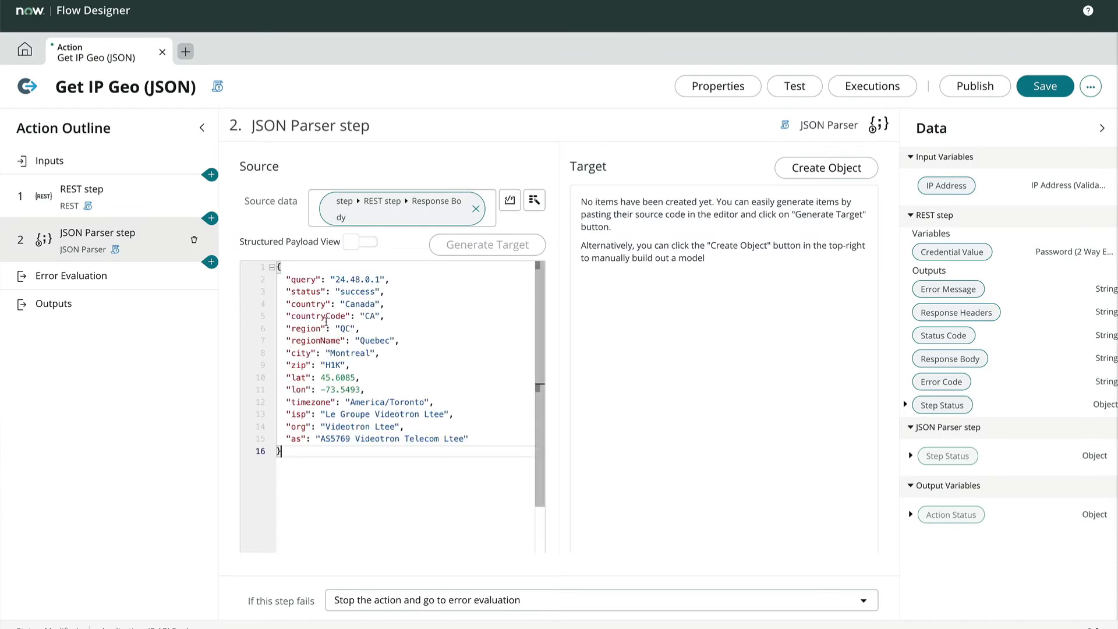
{"action": "left_click", "coordinate": [513, 248]}
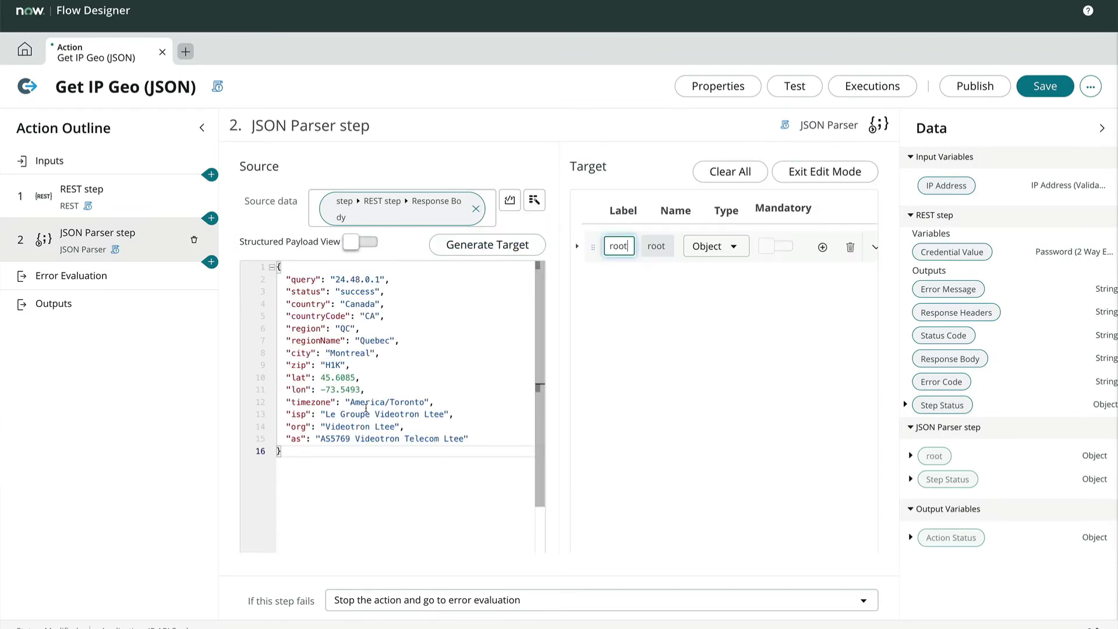
{"action": "left_click", "coordinate": [802, 173]}
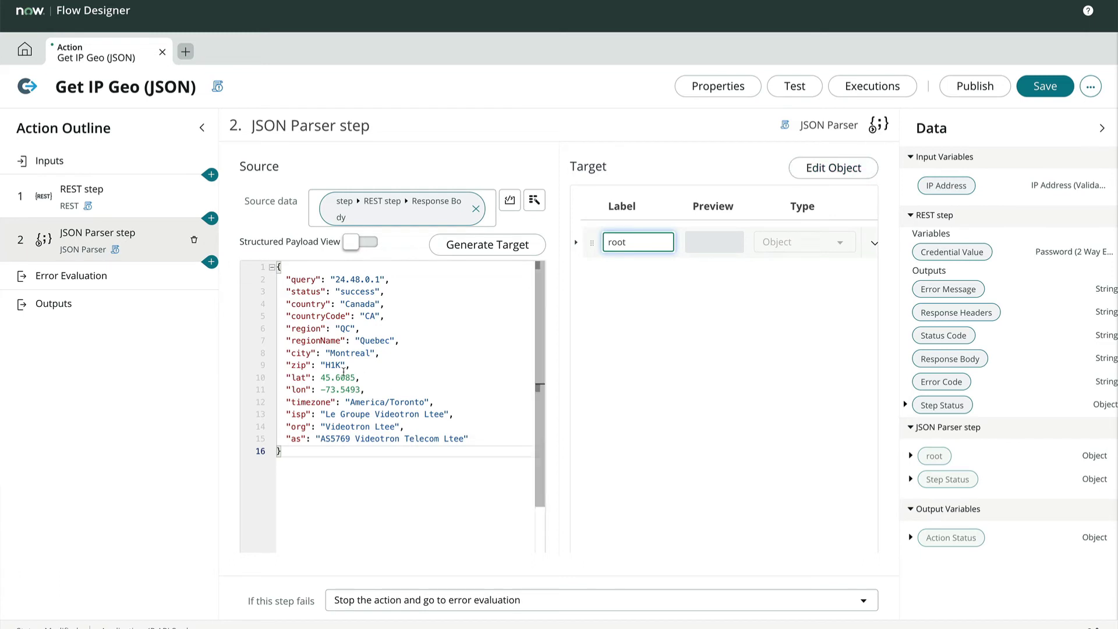
Step: Create an action output labelled Answer of type Object
{"action": "left_click", "coordinate": [105, 306]}
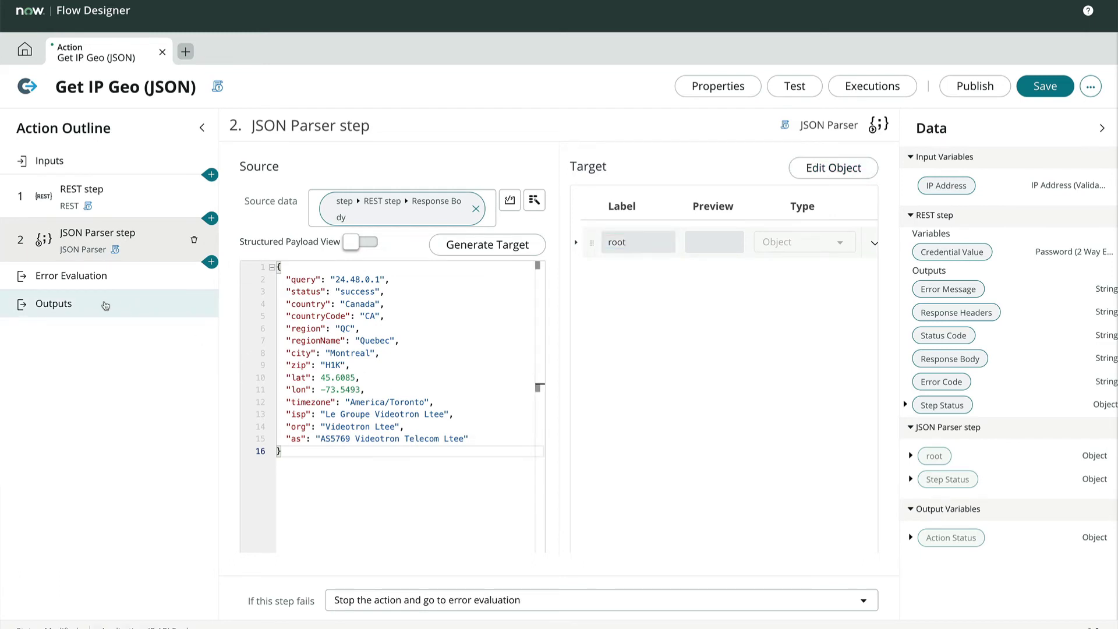
{"action": "left_click", "coordinate": [543, 196]}
{"action": "double_click", "coordinate": [324, 198]}
{"action": "type", "text": "Answer"}
{"action": "key", "text": "Tab"}
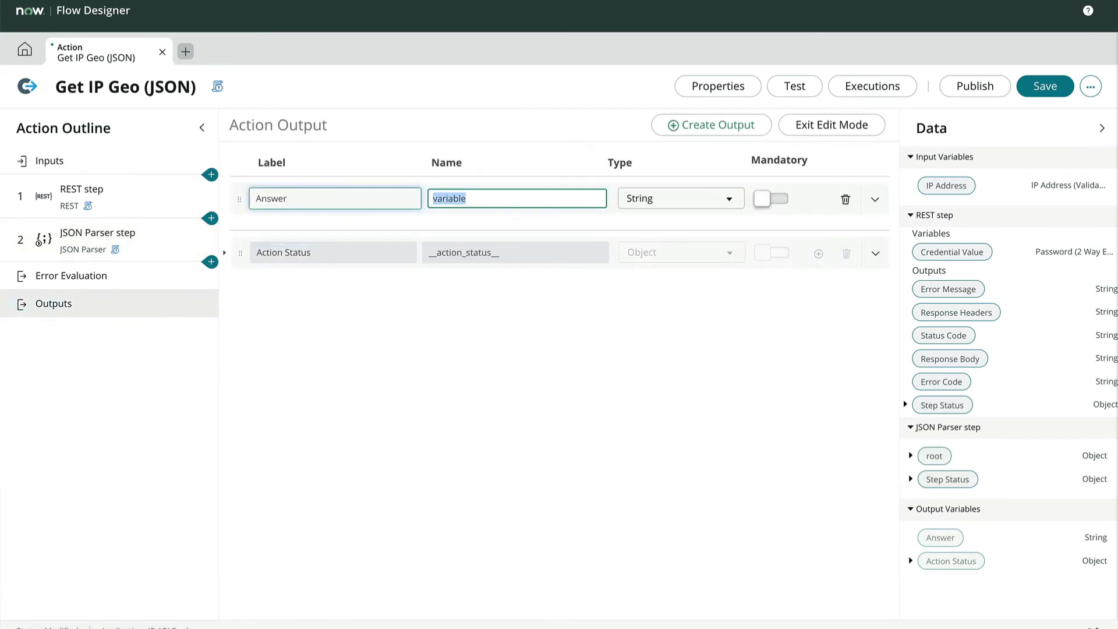
{"action": "left_click", "coordinate": [641, 200]}
{"action": "type", "text": "object"}
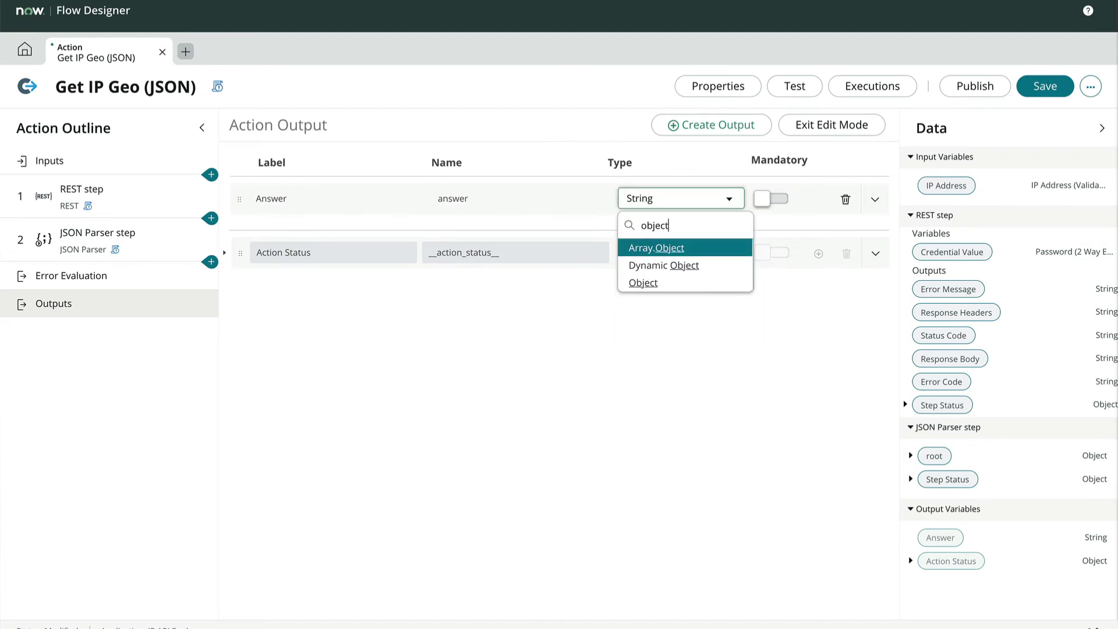
{"action": "left_click", "coordinate": [646, 284]}
Step: Map the JSON Parser root into Answer and save the action
{"action": "left_click", "coordinate": [842, 133]}
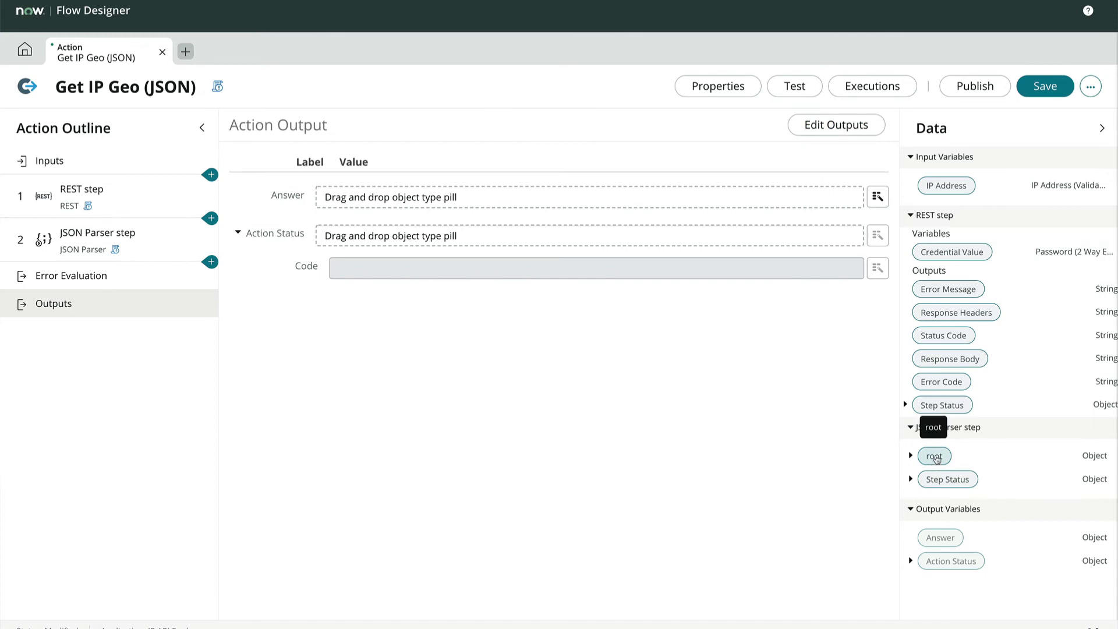
{"action": "left_click_drag", "start_coordinate": [936, 459], "coordinate": [536, 198]}
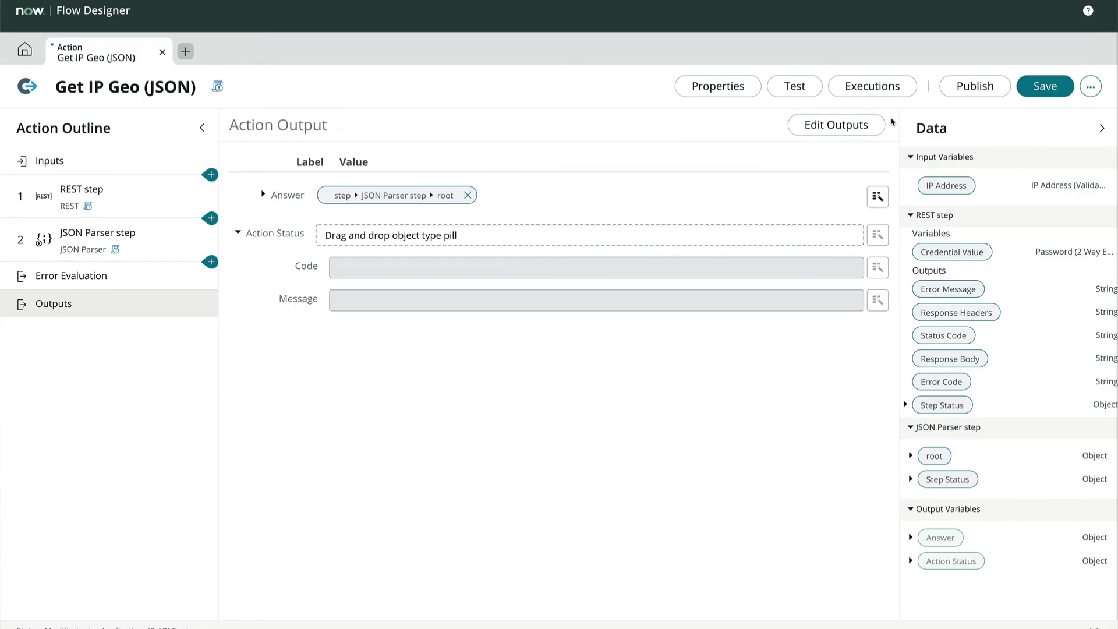
{"action": "left_click", "coordinate": [1046, 87]}
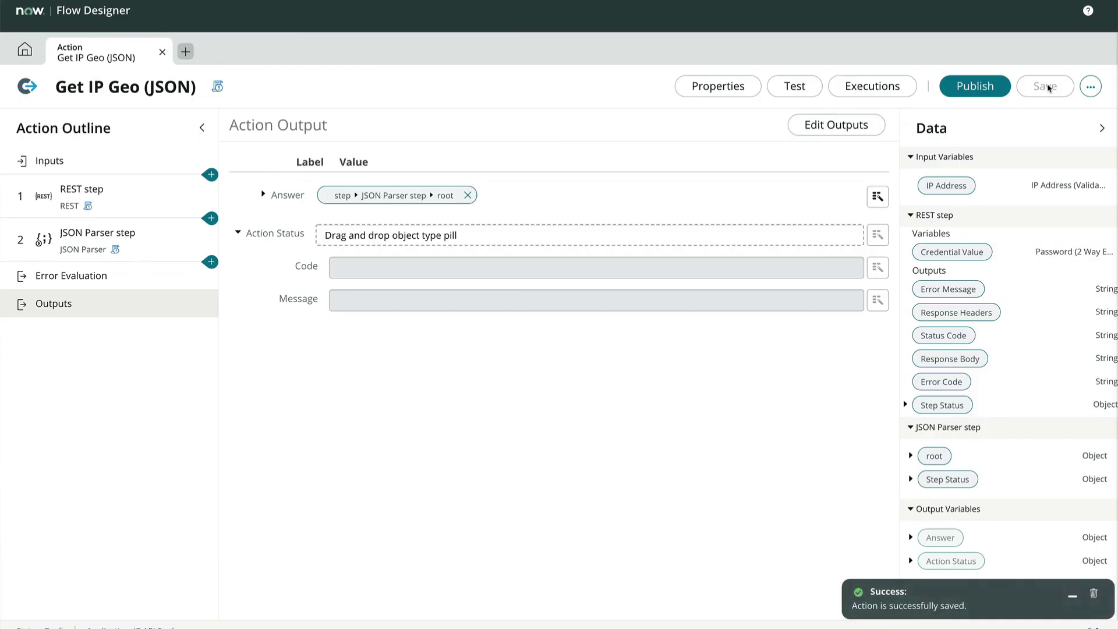
Step: Test the action with IP 165.225.243.33 and check the Answer JSON shows San Jose geolocation
{"action": "left_click", "coordinate": [795, 87]}
{"action": "type", "text": "165.225.243.33"}
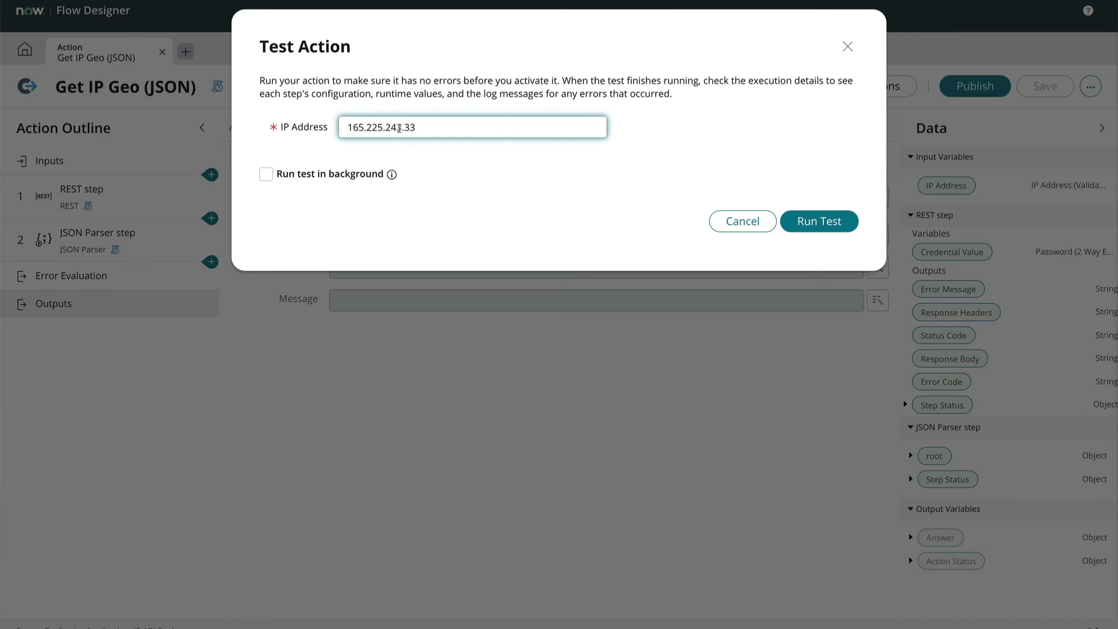
{"action": "left_click", "coordinate": [807, 221]}
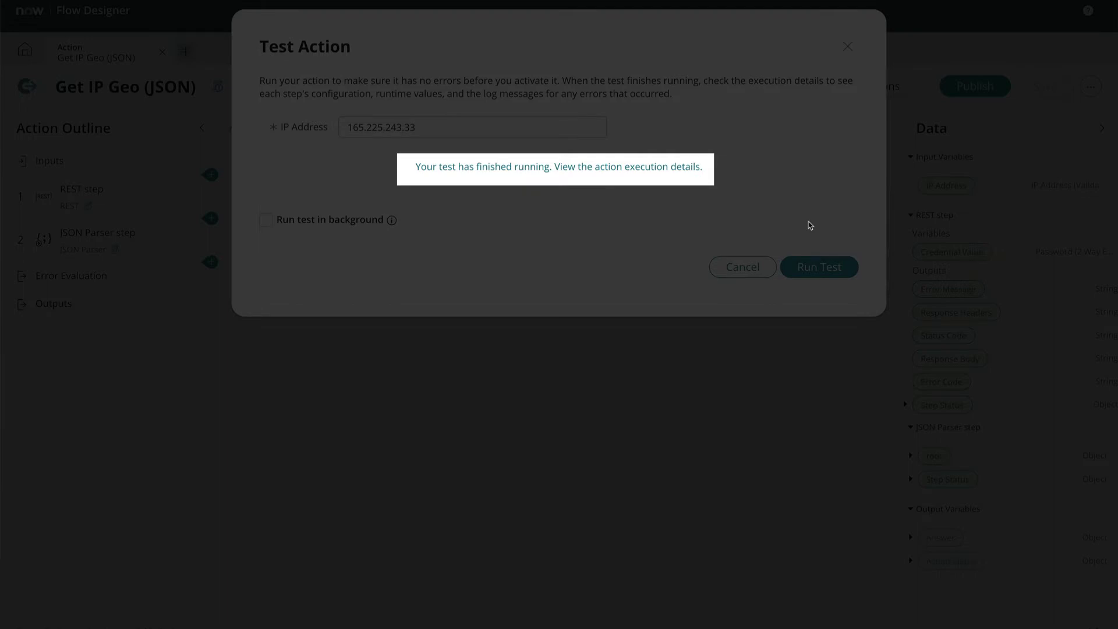
{"action": "left_click", "coordinate": [676, 169]}
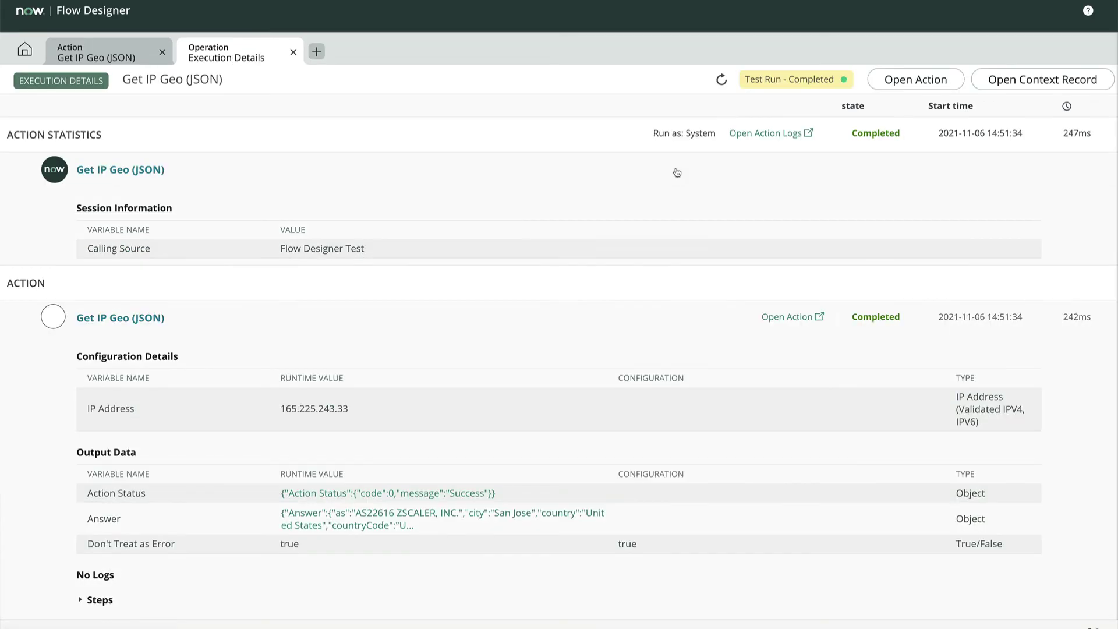
{"action": "left_click", "coordinate": [417, 518]}
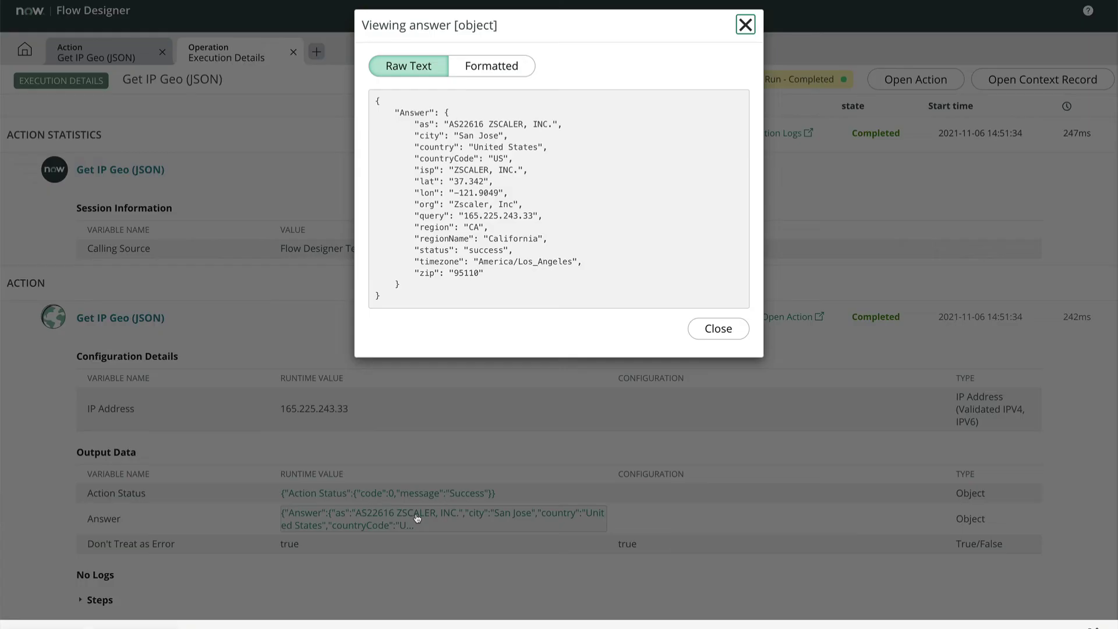
{"action": "left_click", "coordinate": [718, 328]}
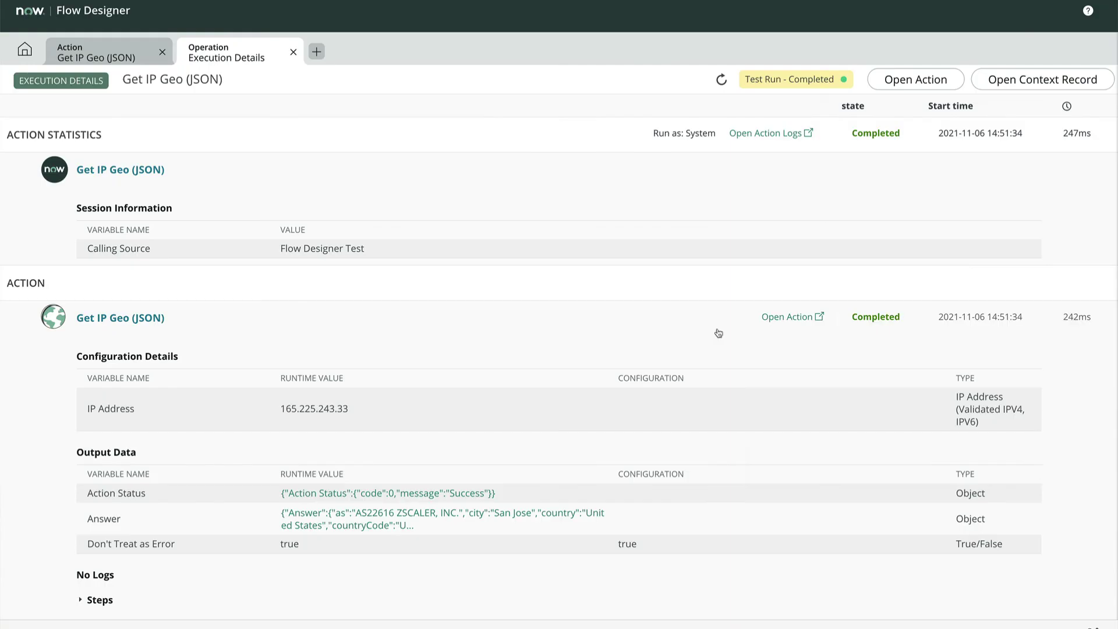
{"action": "left_click", "coordinate": [579, 184]}
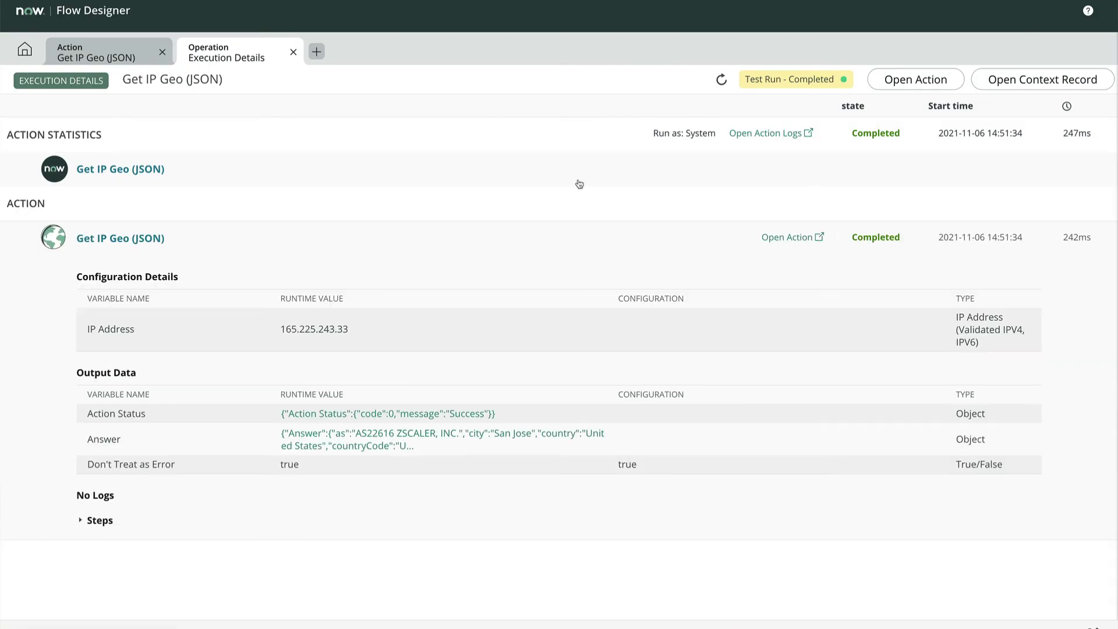
Step: Publish the Get IP Geo (JSON) action and confirm
{"action": "left_click", "coordinate": [105, 57]}
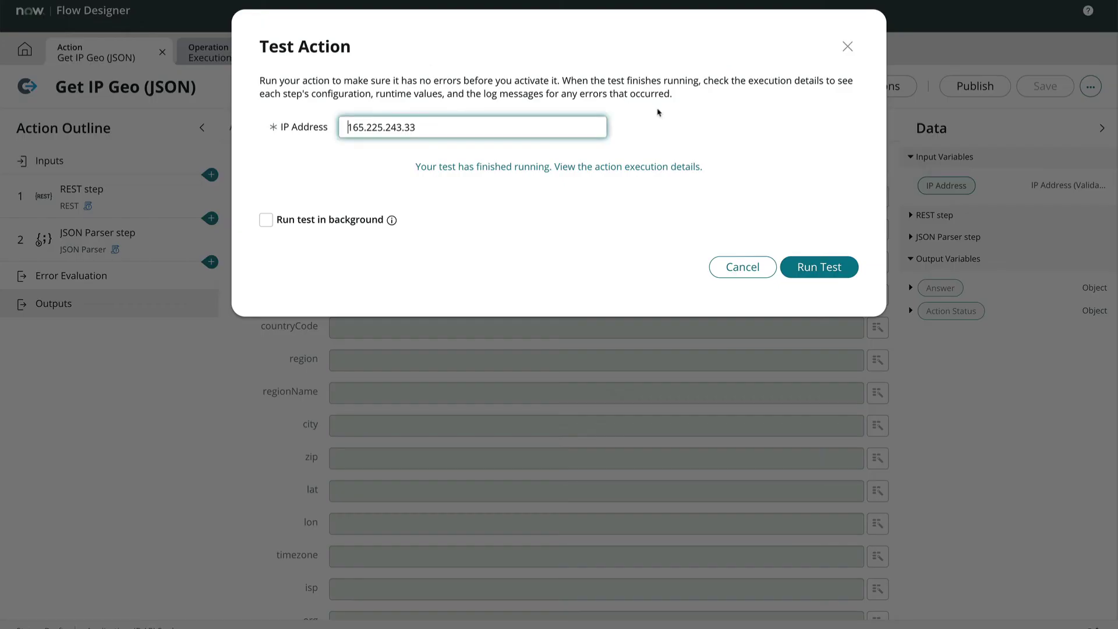
{"action": "left_click", "coordinate": [713, 265]}
{"action": "left_click", "coordinate": [972, 85]}
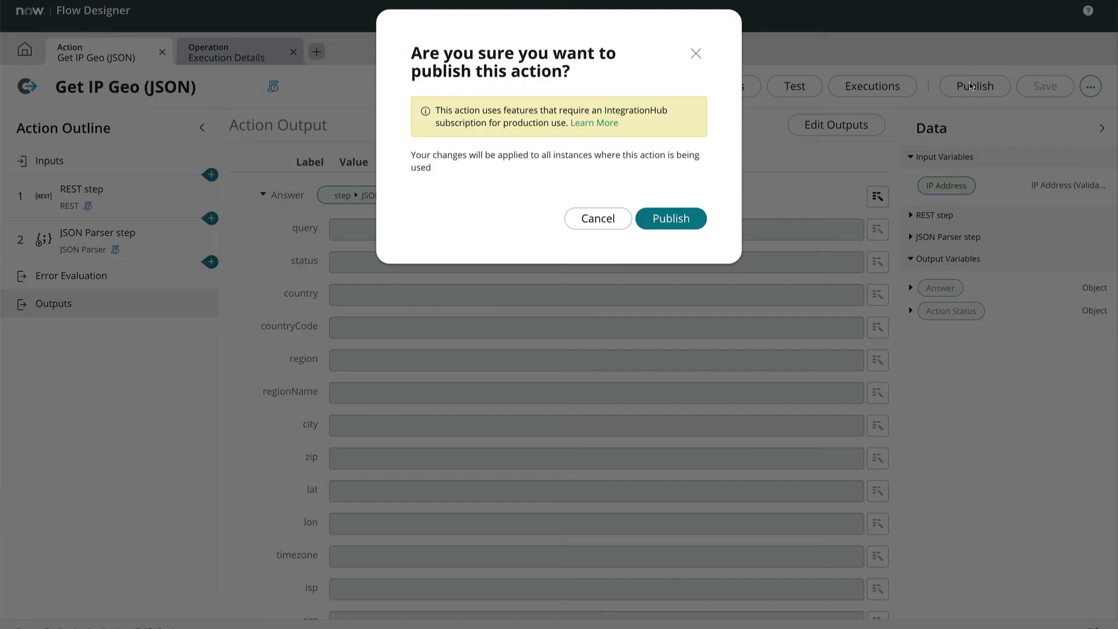
{"action": "left_click", "coordinate": [677, 219]}
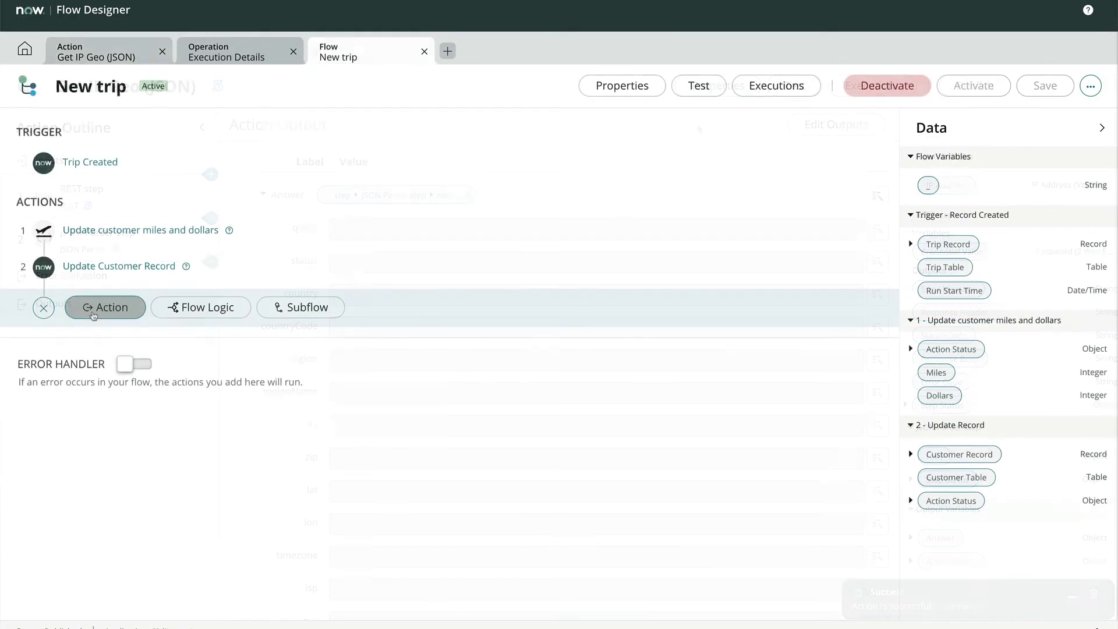
Step: Add the IP API spoke's Get IP Geo (JSON) as flow action 3 with IP Address 165.225.243.33
{"action": "left_click", "coordinate": [105, 306]}
{"action": "scroll", "coordinate": [115, 476], "scroll_direction": "down", "scroll_amount": 4}
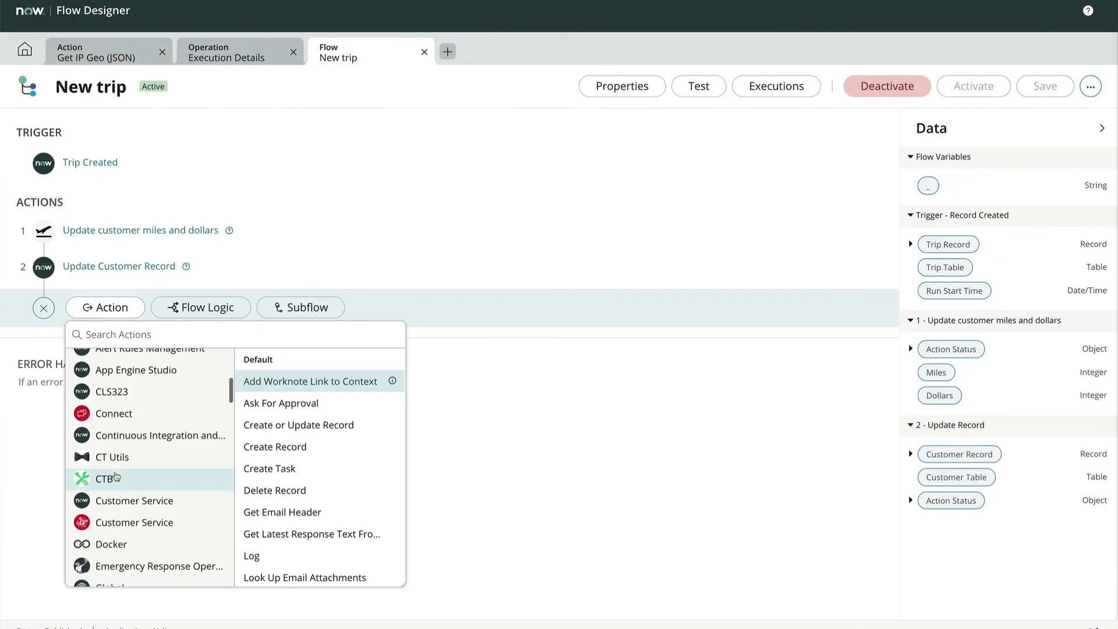
{"action": "scroll", "coordinate": [117, 477], "scroll_direction": "down", "scroll_amount": 4}
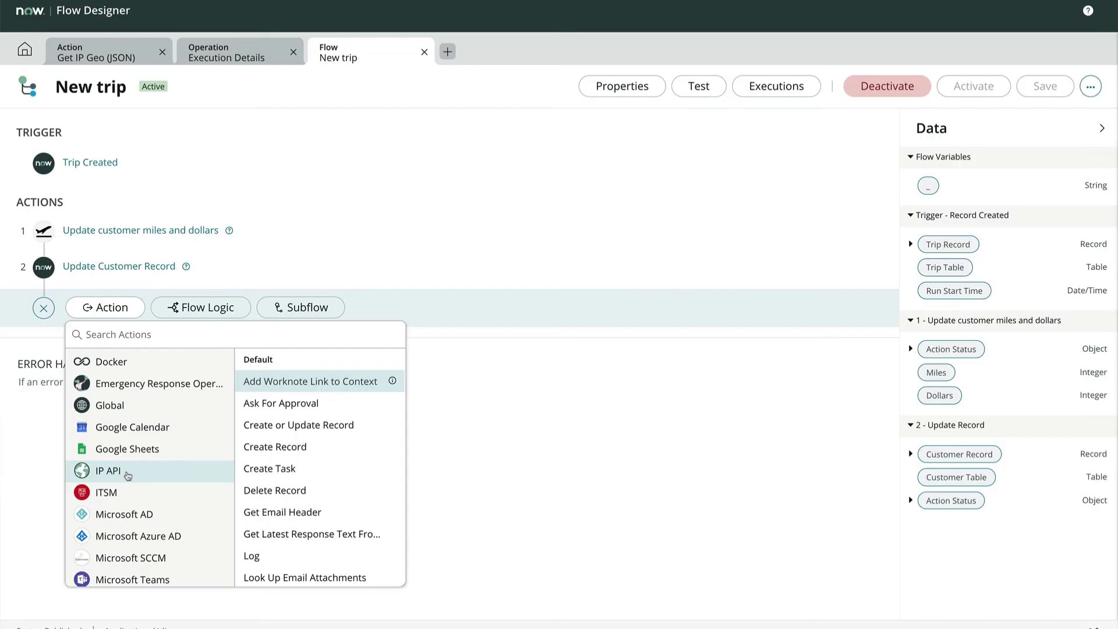
{"action": "left_click", "coordinate": [128, 476]}
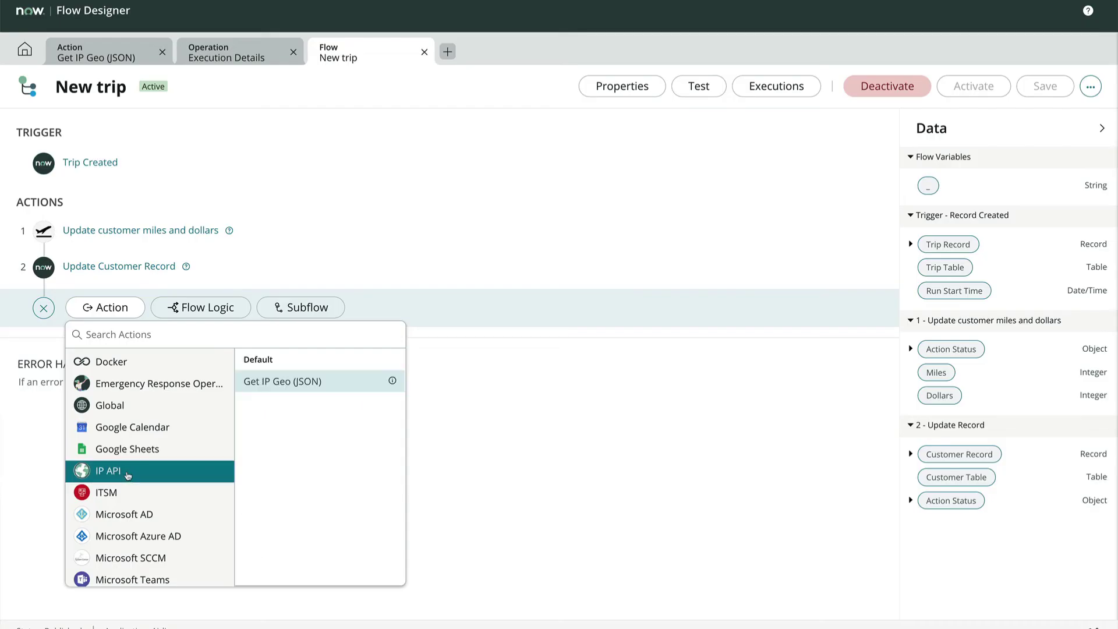
{"action": "left_click", "coordinate": [285, 381]}
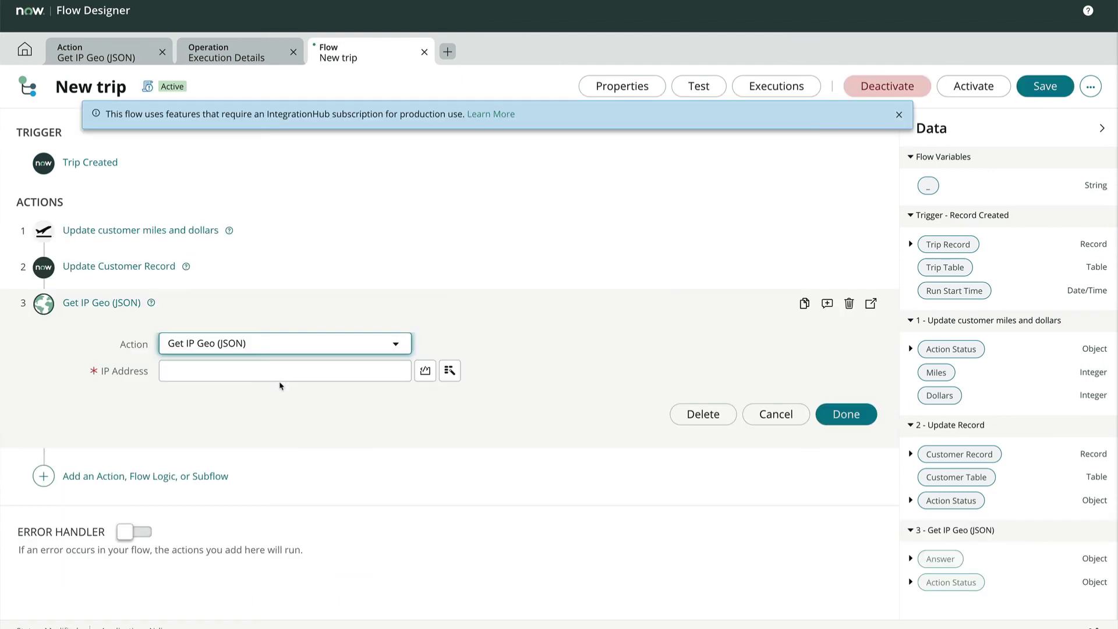
{"action": "left_click", "coordinate": [256, 371]}
{"action": "type", "text": "165.225.243.33"}
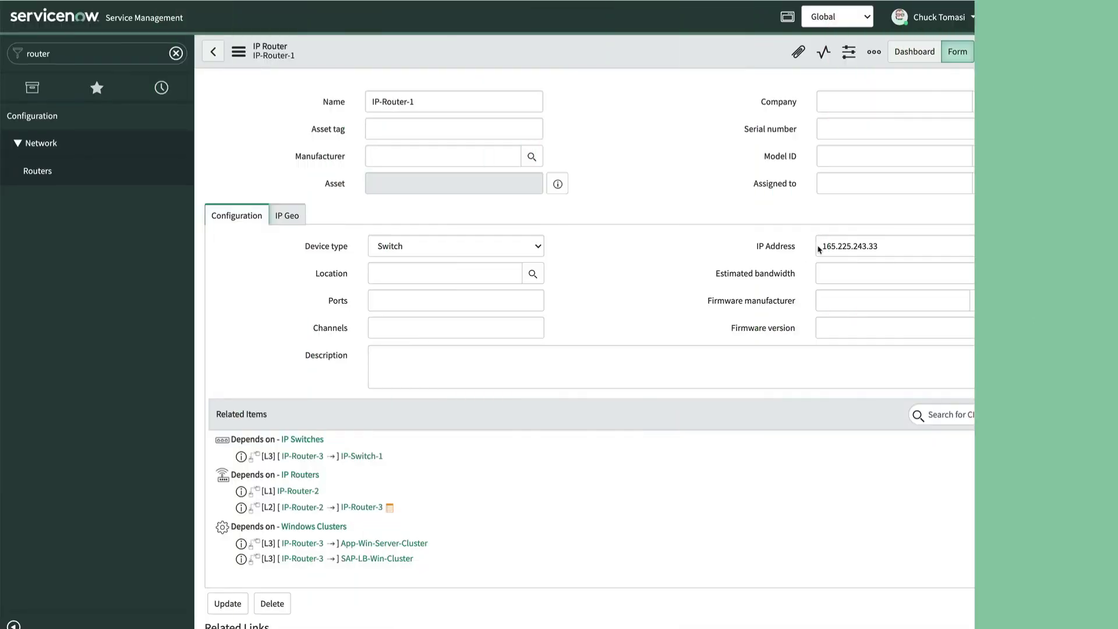
Step: From the IP Router form's IP Geo fields, start a new UI Action for the router table
{"action": "left_click", "coordinate": [848, 246]}
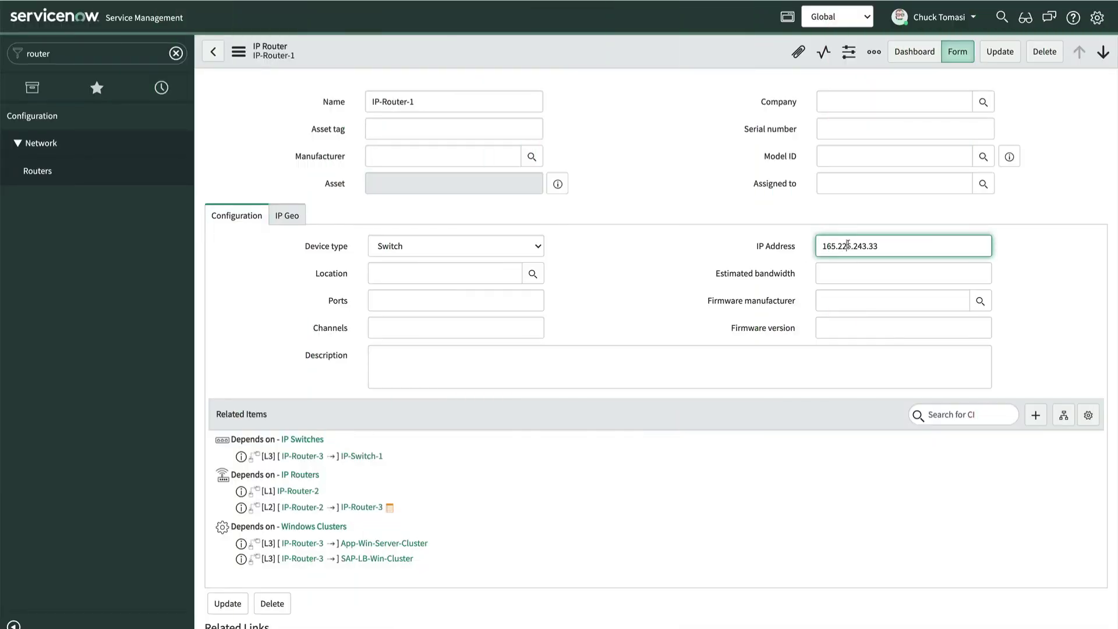
{"action": "left_click", "coordinate": [296, 217]}
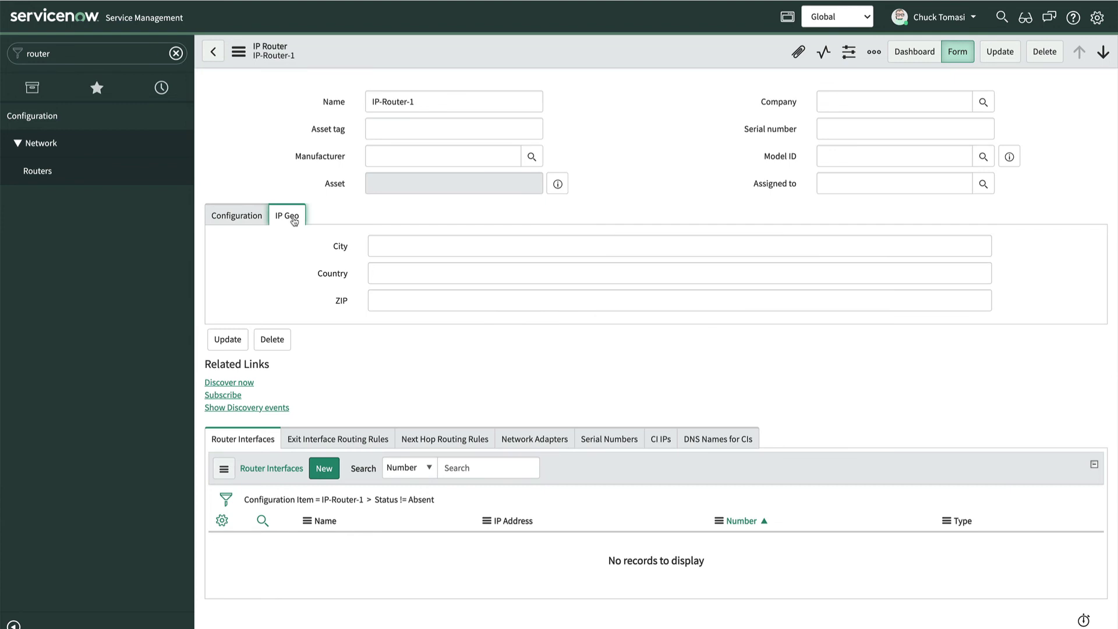
{"action": "right_click", "coordinate": [369, 53]}
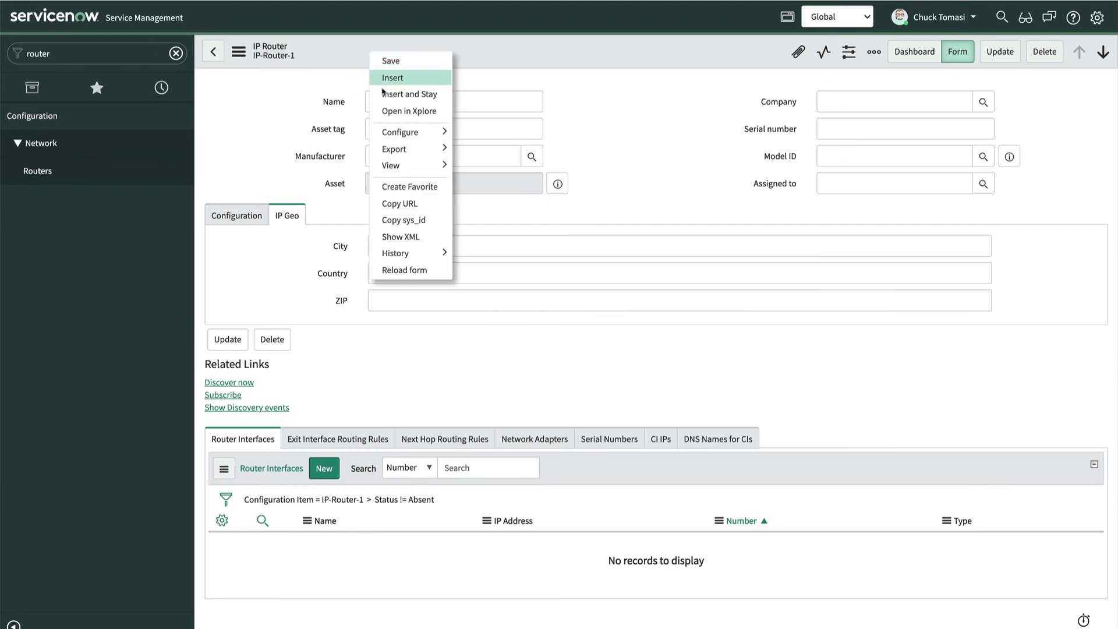
{"action": "mouse_move", "coordinate": [405, 135]}
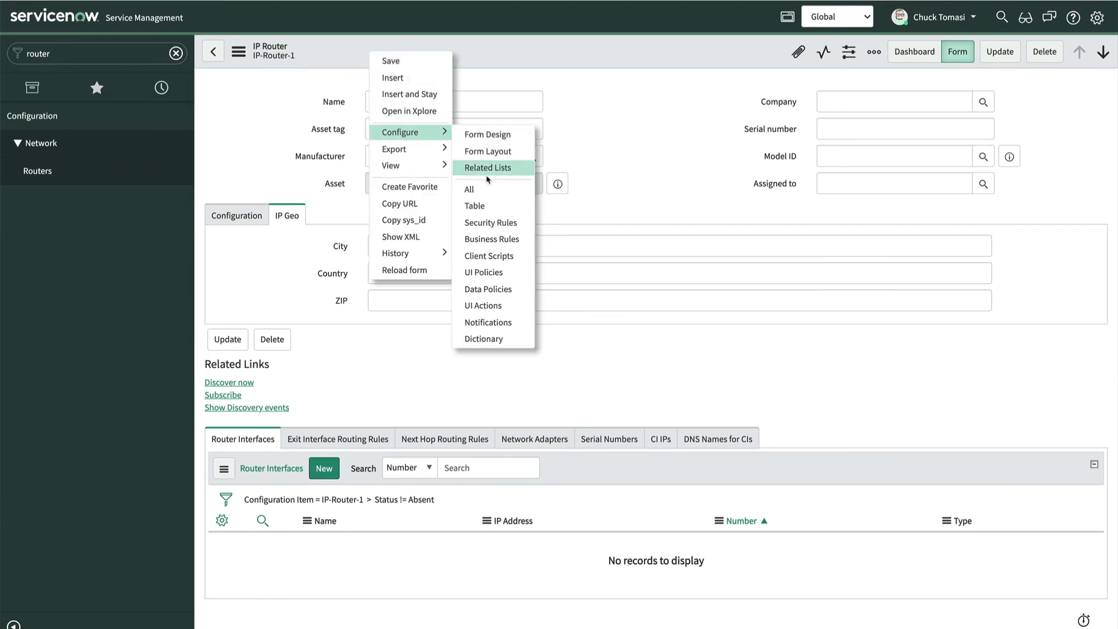
{"action": "left_click", "coordinate": [481, 304]}
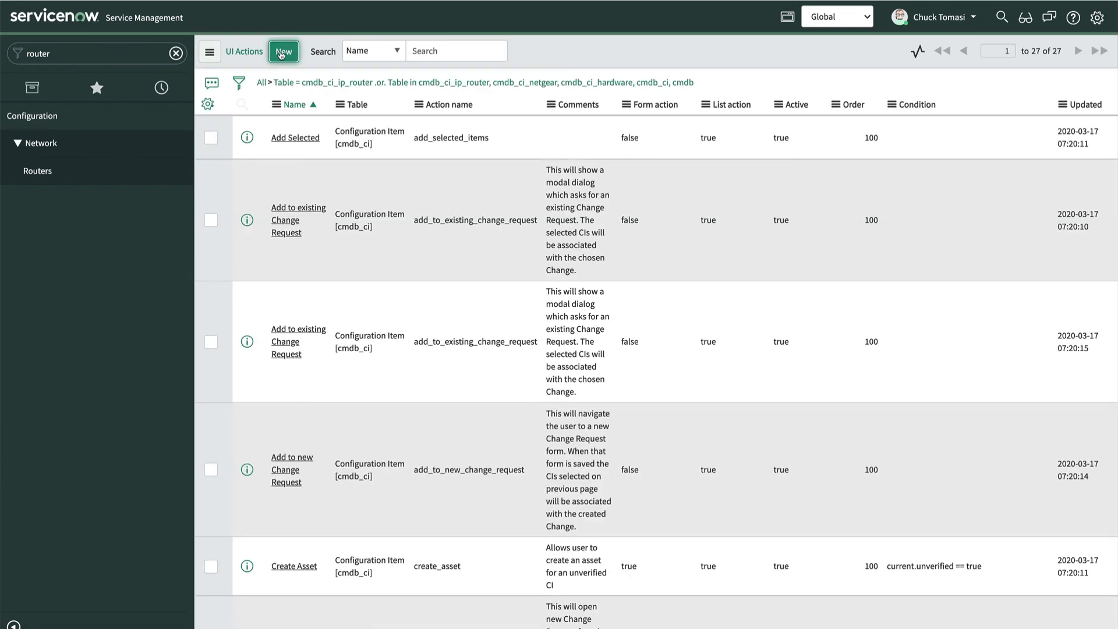
{"action": "left_click", "coordinate": [283, 52]}
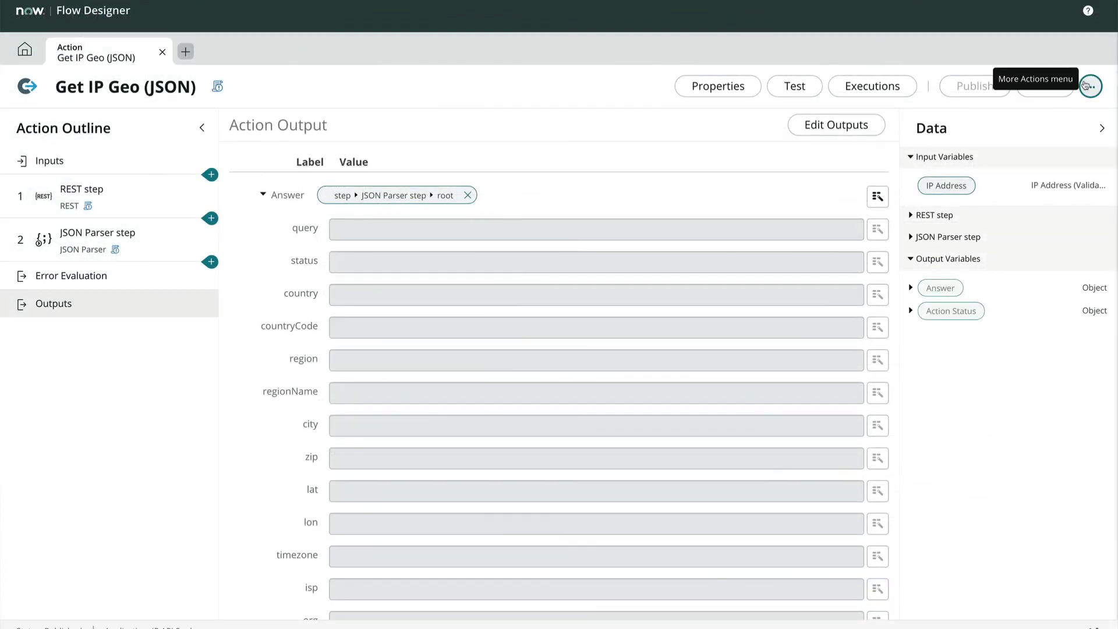
Step: Create and copy a code snippet for the Get IP Geo (JSON) action
{"action": "left_click", "coordinate": [1090, 87]}
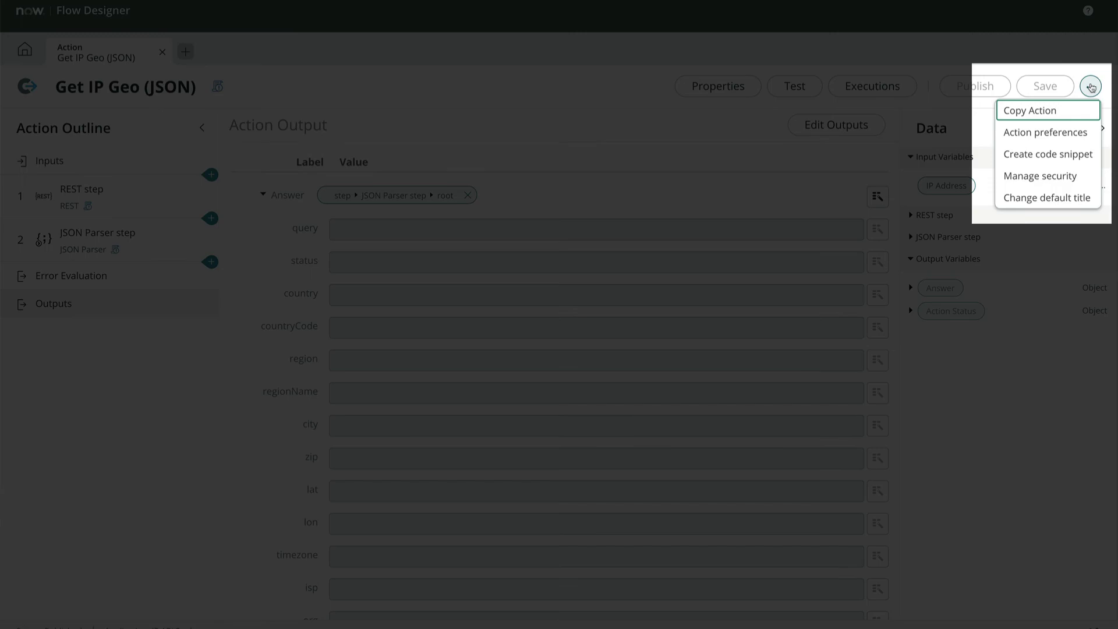
{"action": "left_click", "coordinate": [1056, 155]}
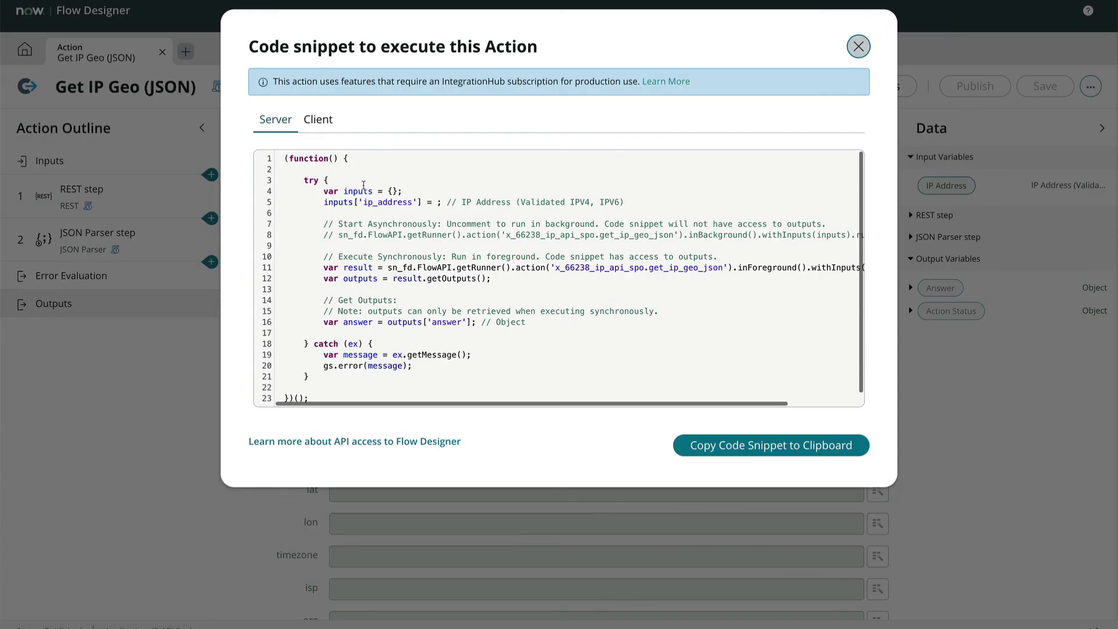
{"action": "left_click_drag", "start_coordinate": [285, 158], "coordinate": [308, 398]}
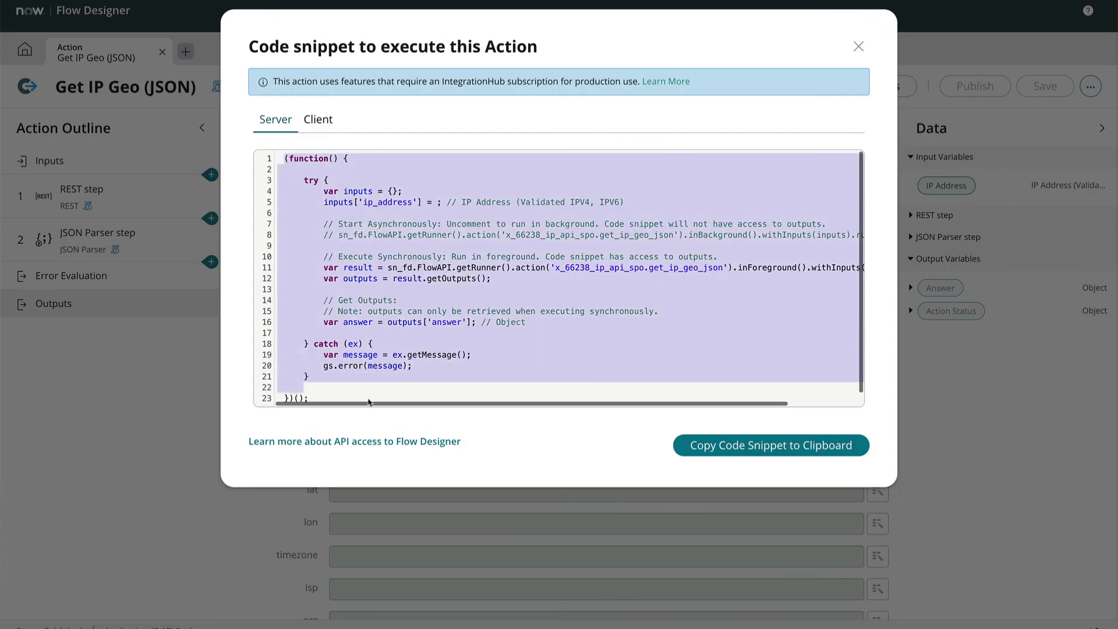
{"action": "left_click", "coordinate": [720, 445]}
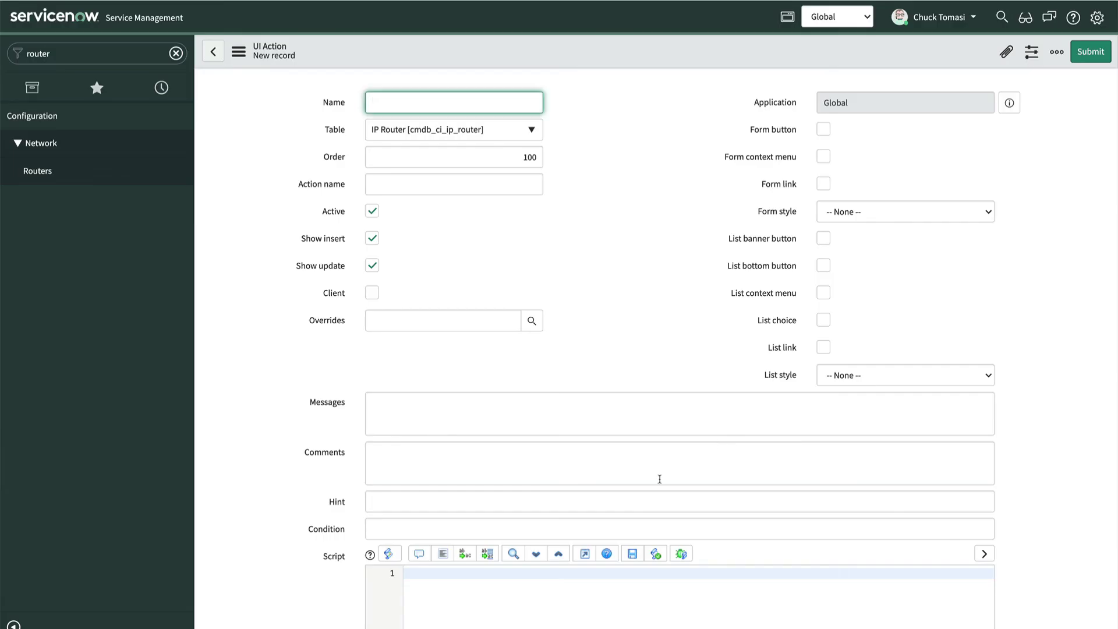
Step: Paste the snippet into the Script field, passing current.getValue('ip_address') as the IP input
{"action": "scroll", "coordinate": [658, 475], "scroll_direction": "down", "scroll_amount": 5}
{"action": "key", "text": "ctrl+v"}
{"action": "type", "text": "current.getValue('ip_address')"}
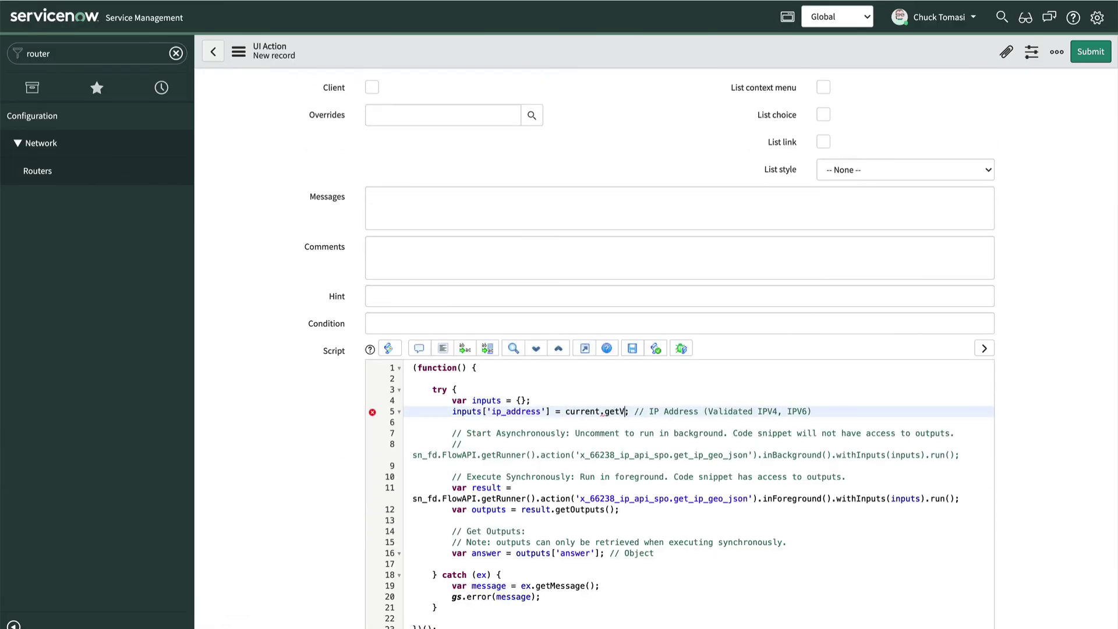